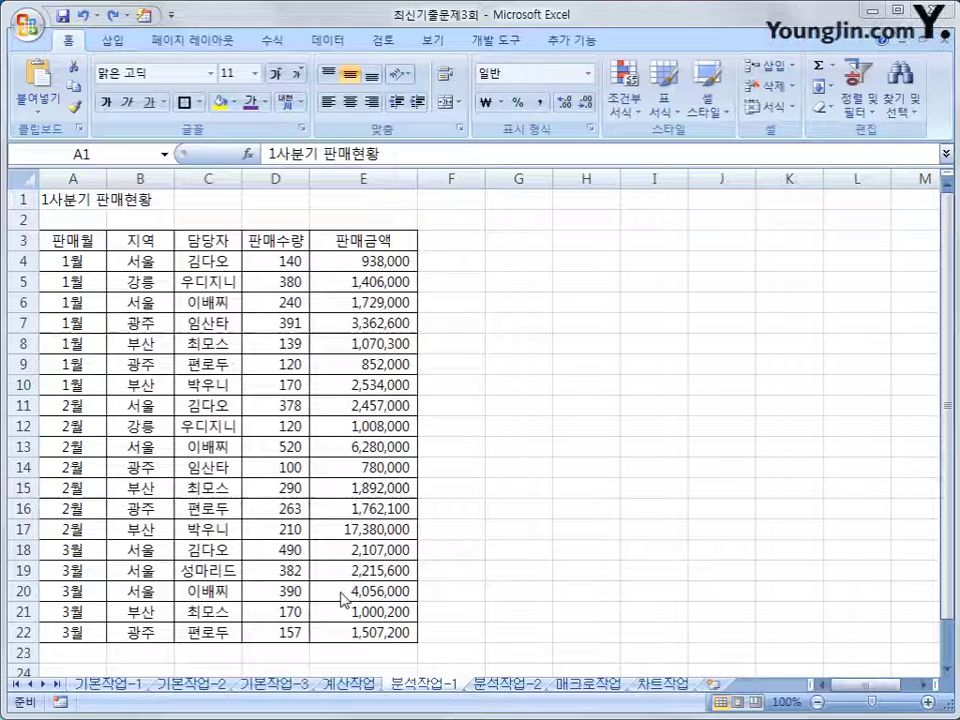
Step: Insert a pivot table from the sales table A3:E22, placed at cell A28 of the existing 분석작업-1 worksheet
click(81, 199)
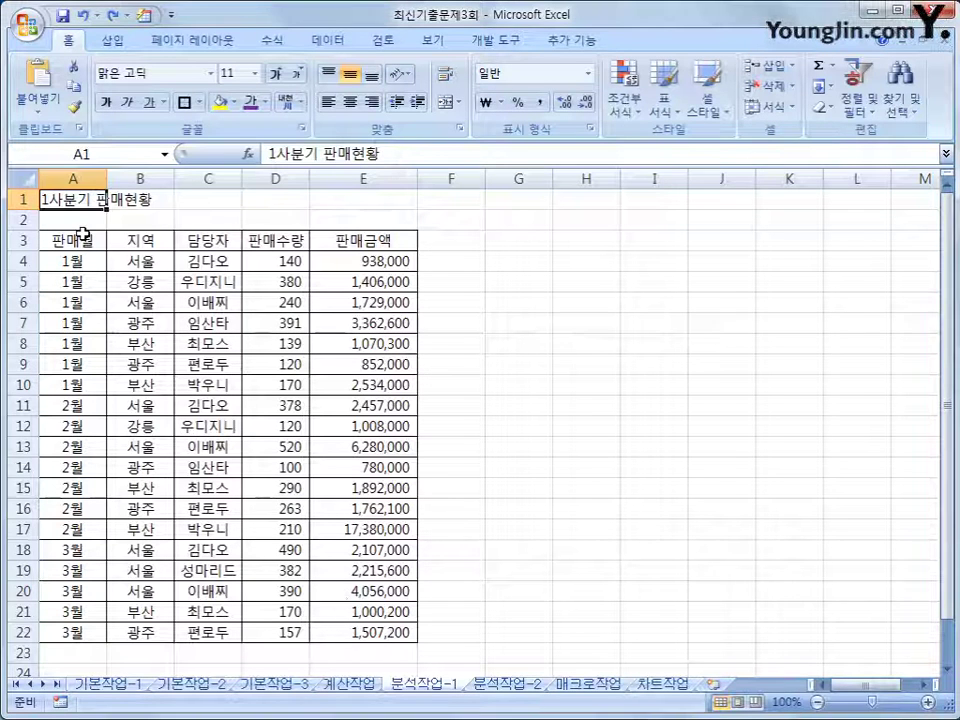
click(81, 239)
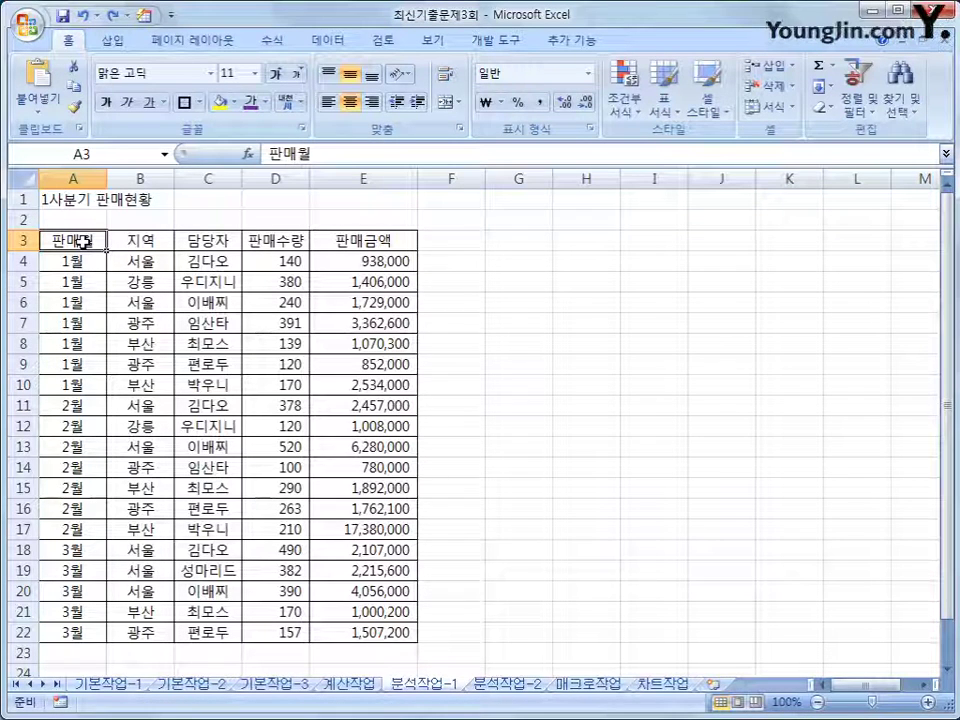
click(113, 40)
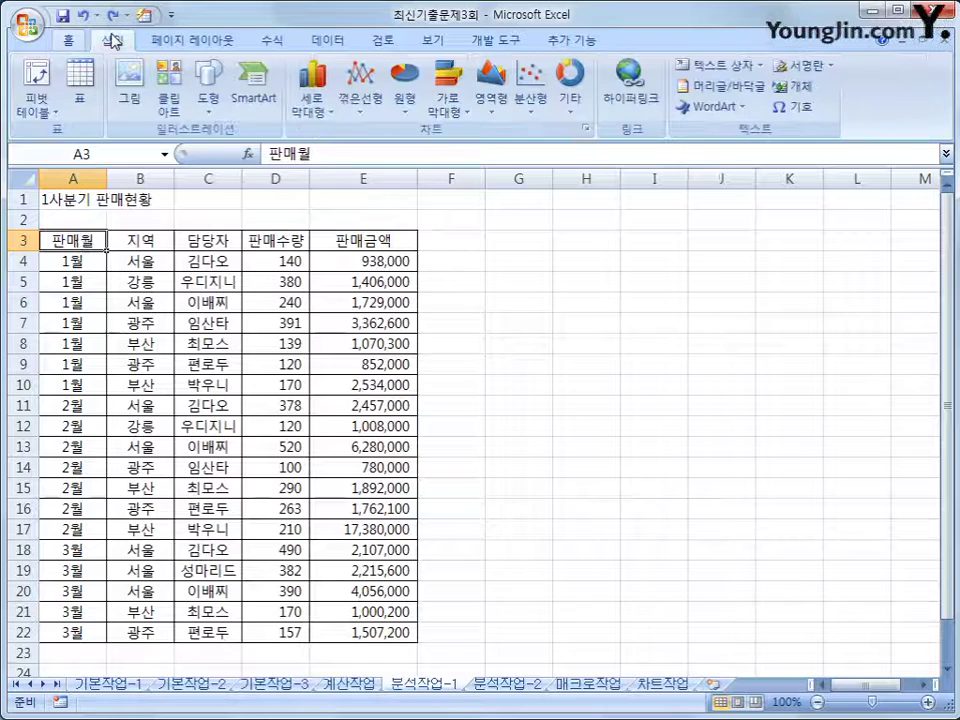
click(44, 76)
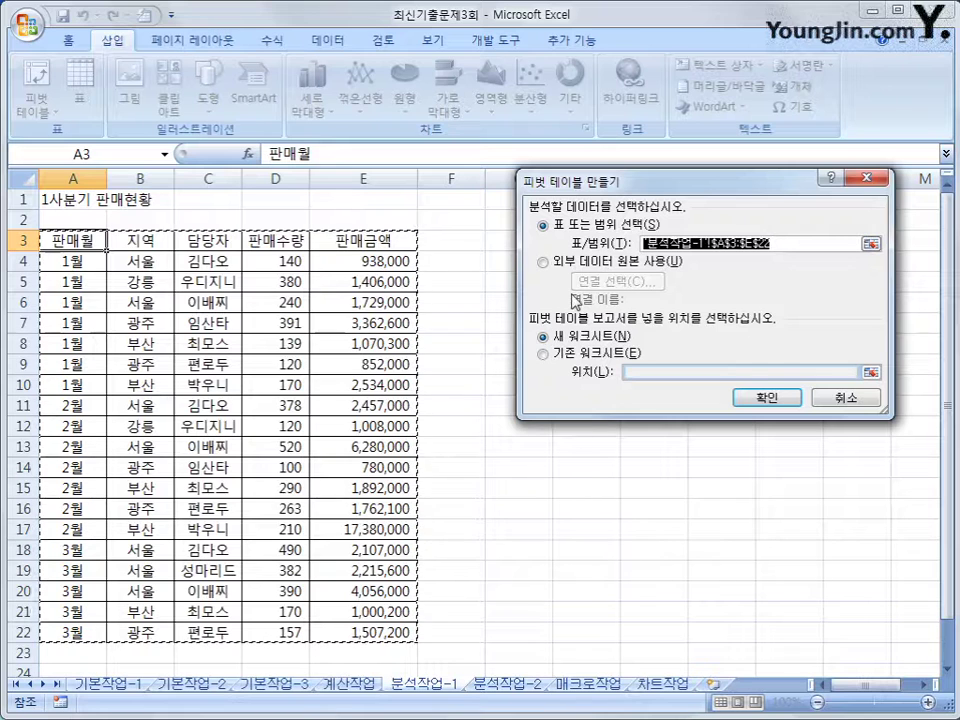
click(576, 358)
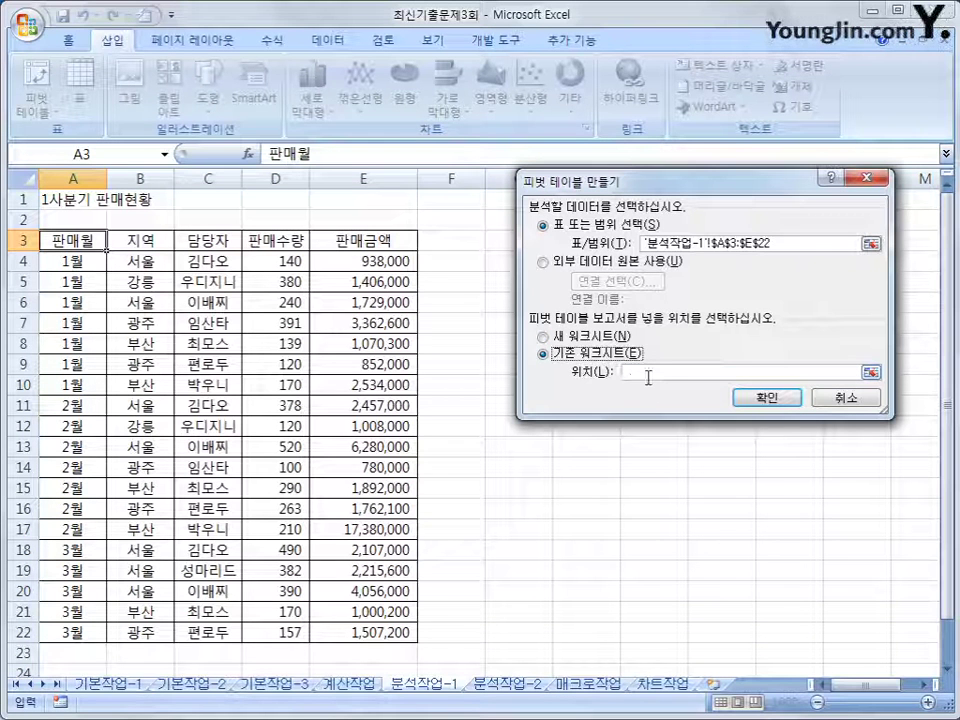
scroll(317, 531, down, 3)
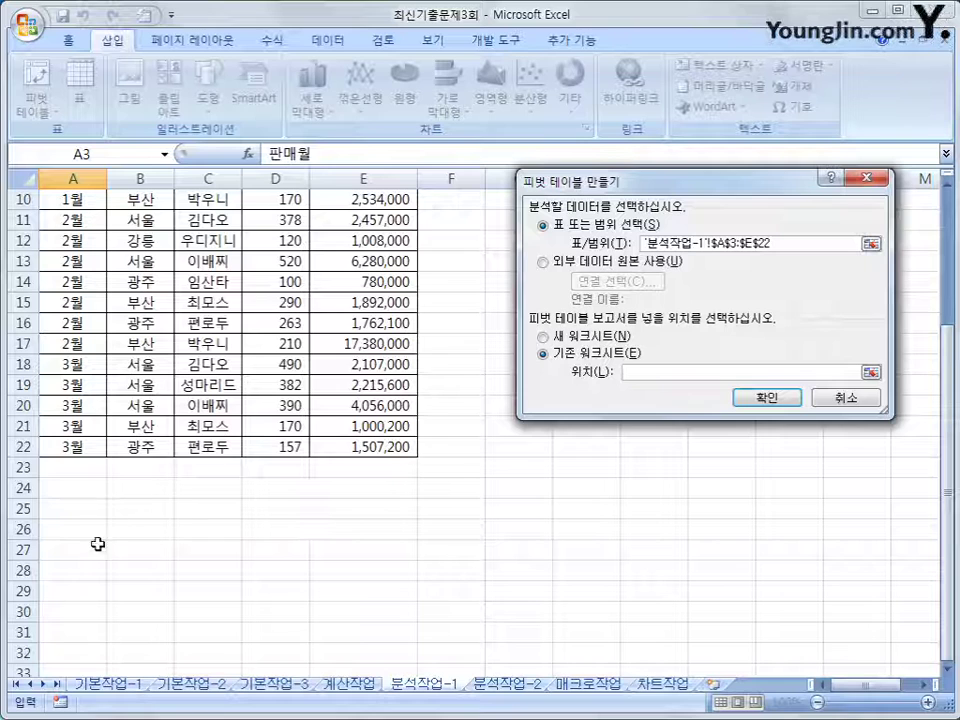
click(45, 572)
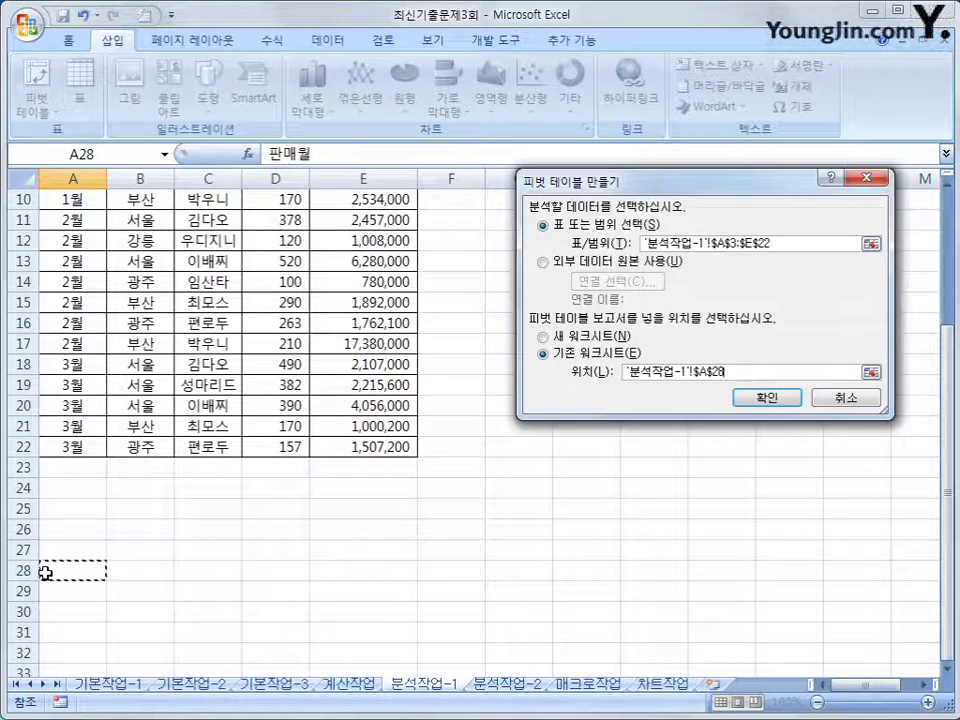
click(760, 399)
Step: Lay out the pivot table with 담당자 as report filter, 지역 as row labels, and 판매수량 and 판매금액 as values
scroll(630, 440, down, 3)
scroll(604, 463, down, 2)
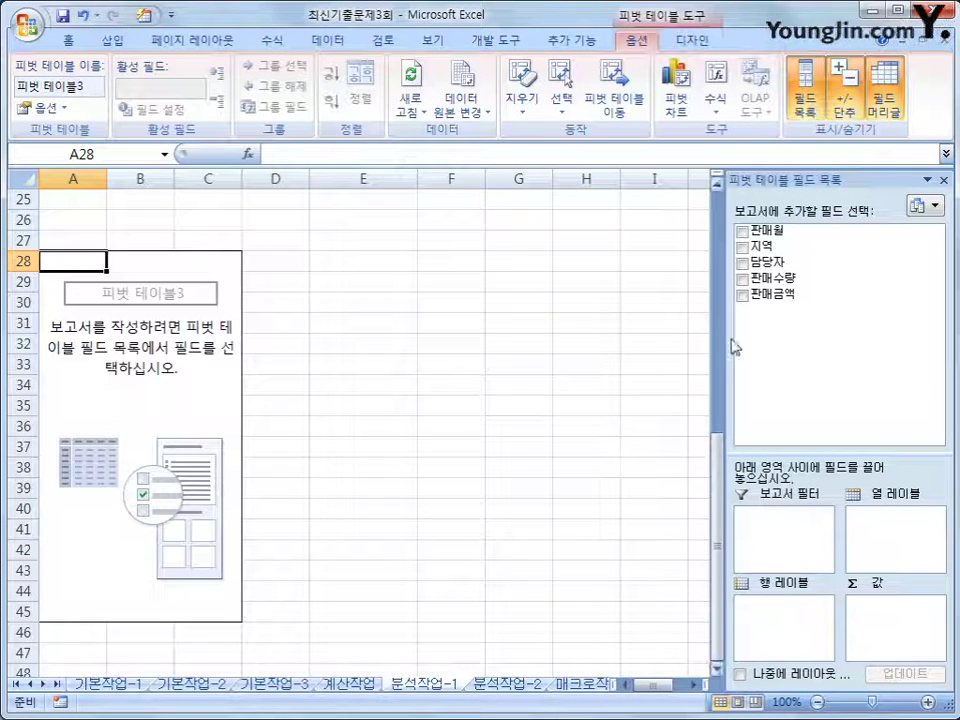
drag(791, 268, 800, 532)
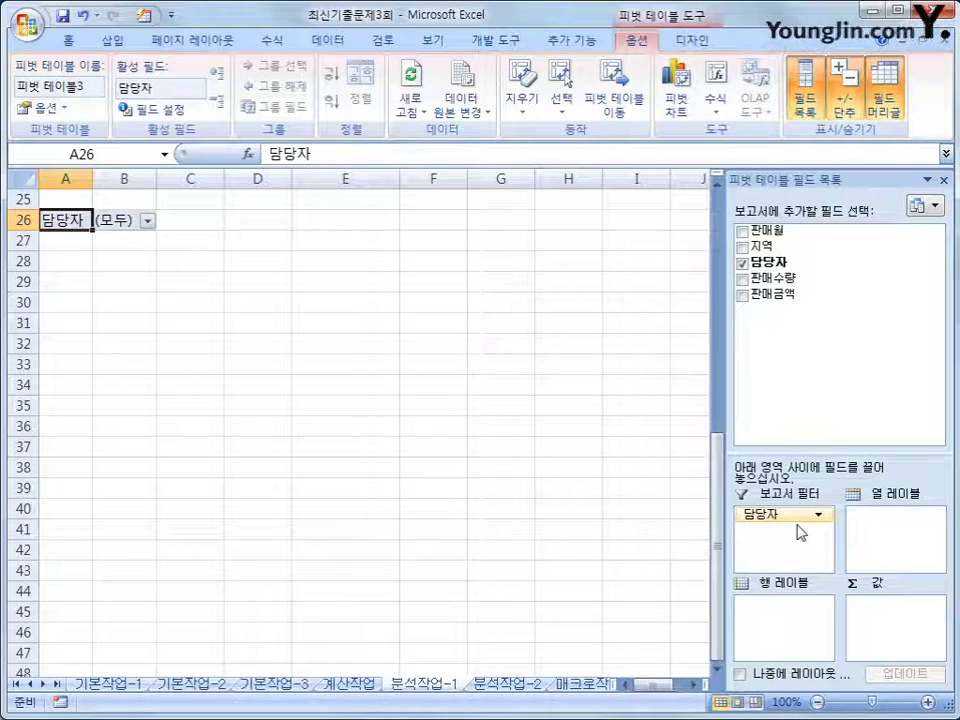
drag(773, 250, 783, 631)
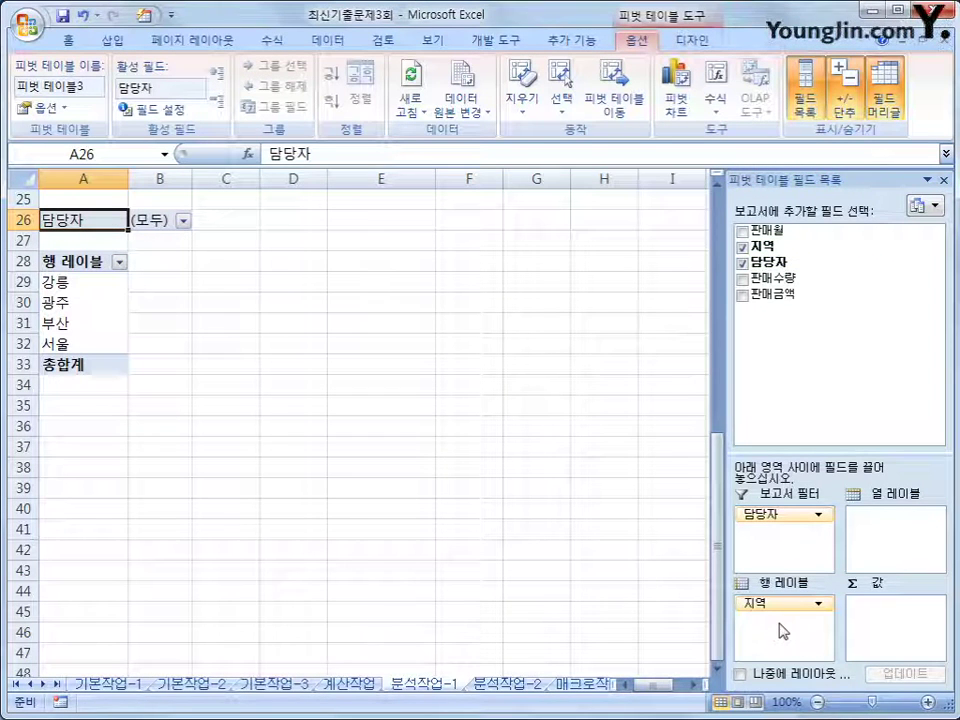
drag(775, 278, 903, 645)
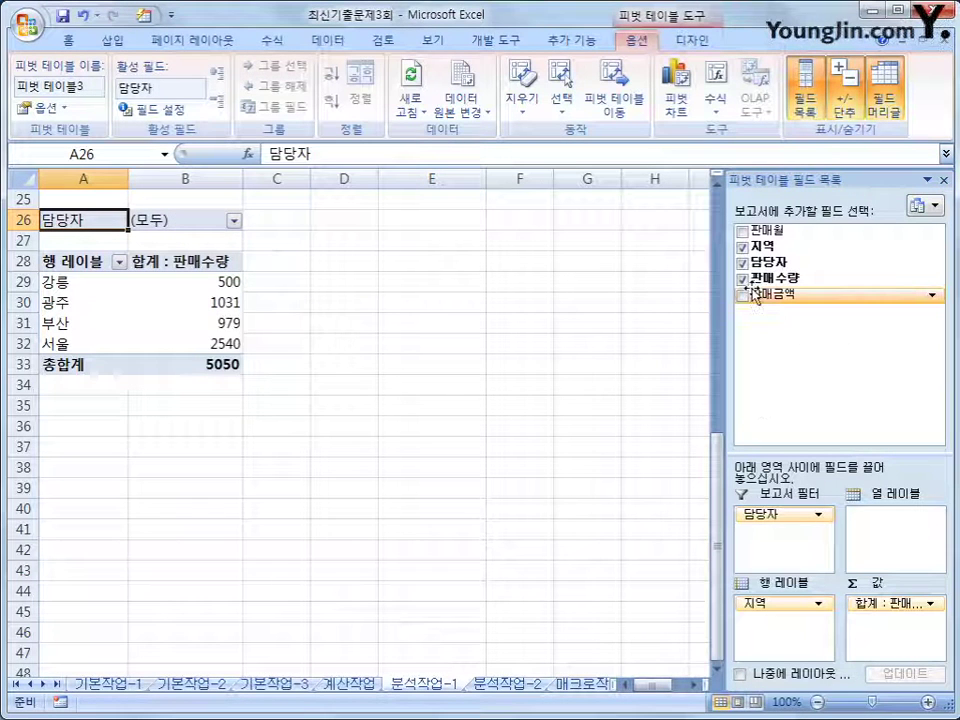
drag(750, 295, 905, 641)
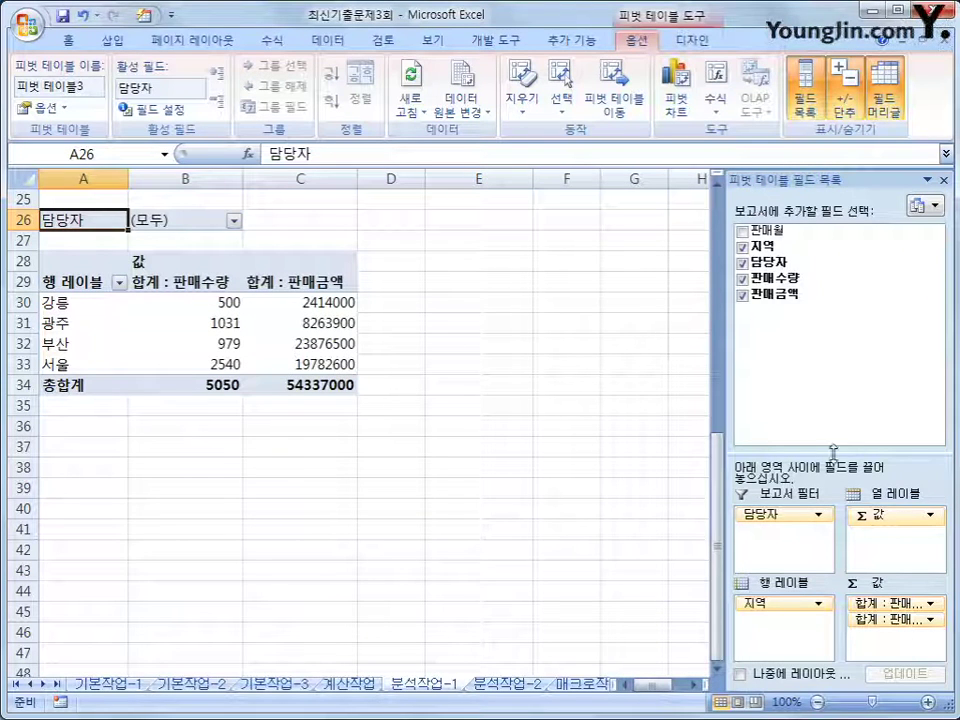
Step: Change the pivot table's 판매수량 value field to be summarized by average (평균)
drag(831, 457, 833, 307)
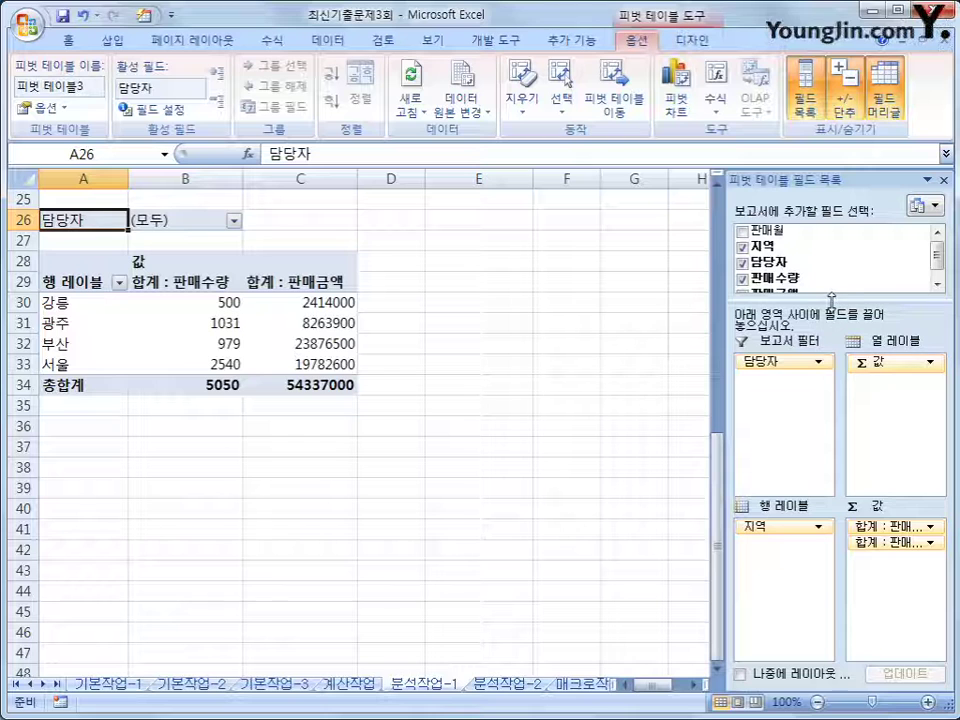
click(886, 526)
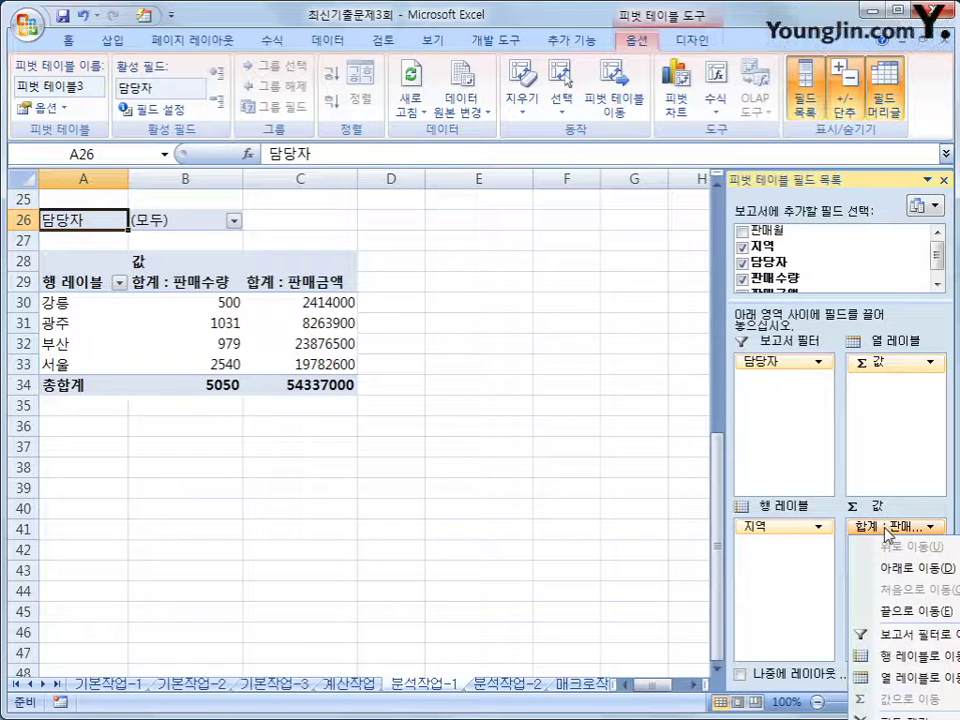
click(812, 313)
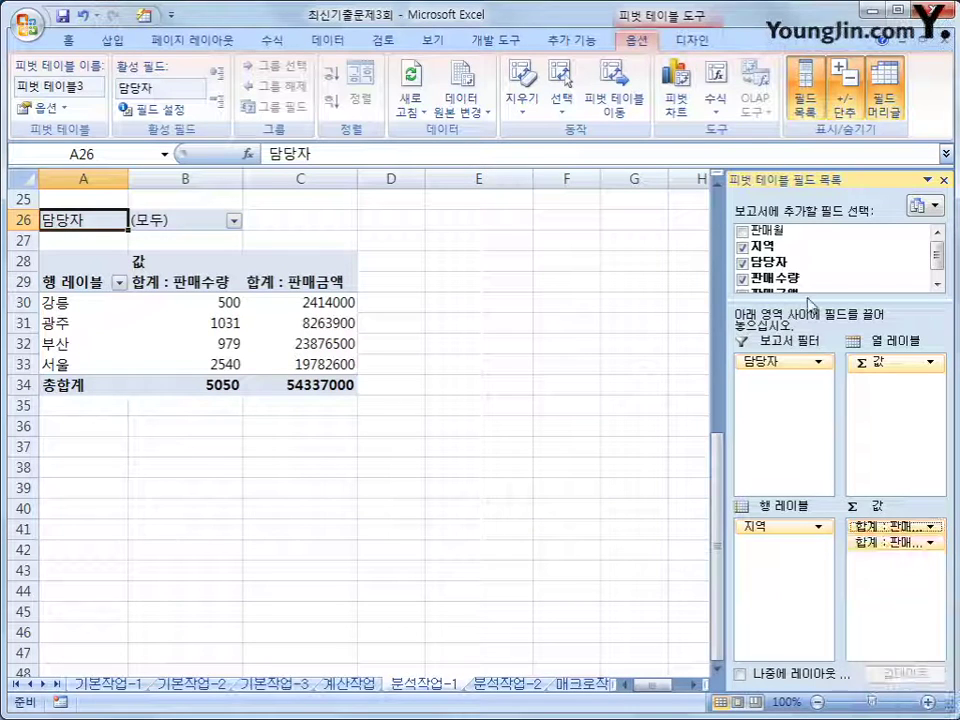
drag(812, 295, 812, 283)
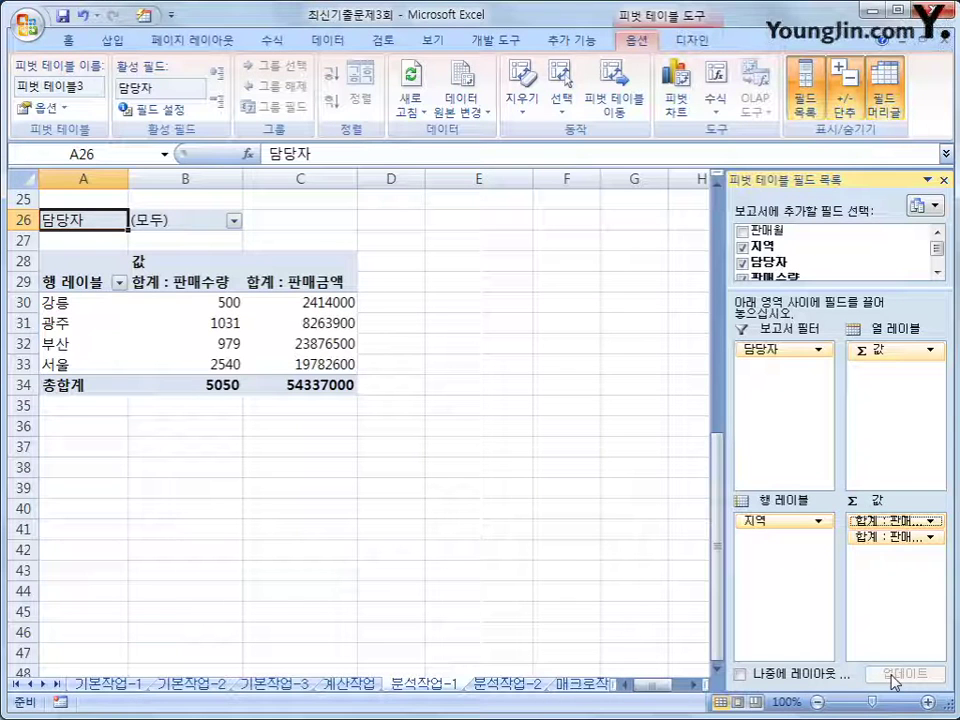
click(868, 522)
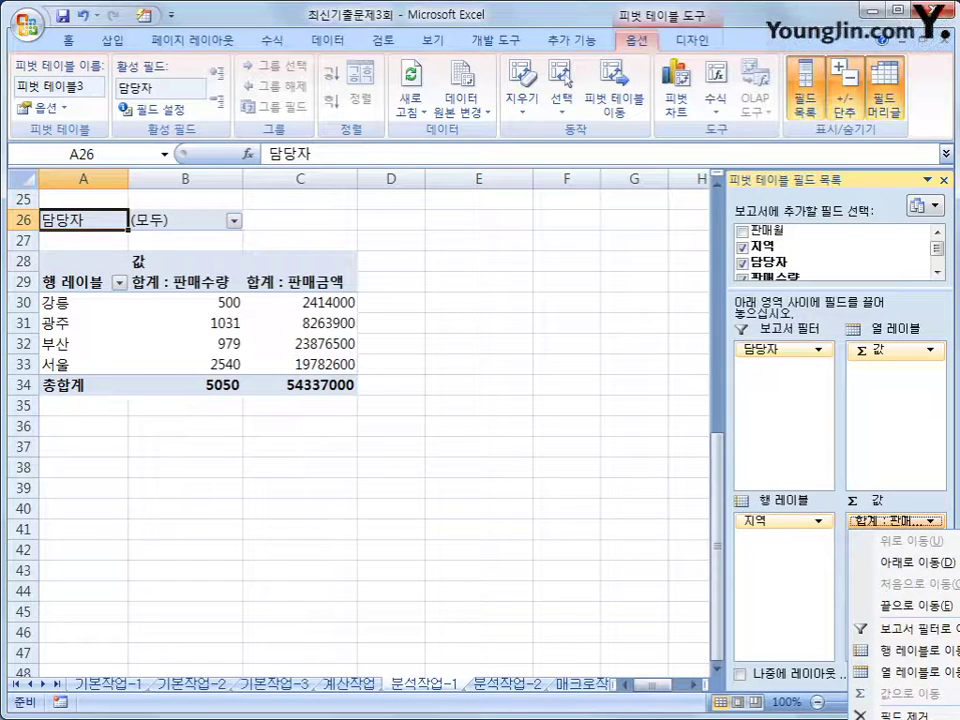
key(n)
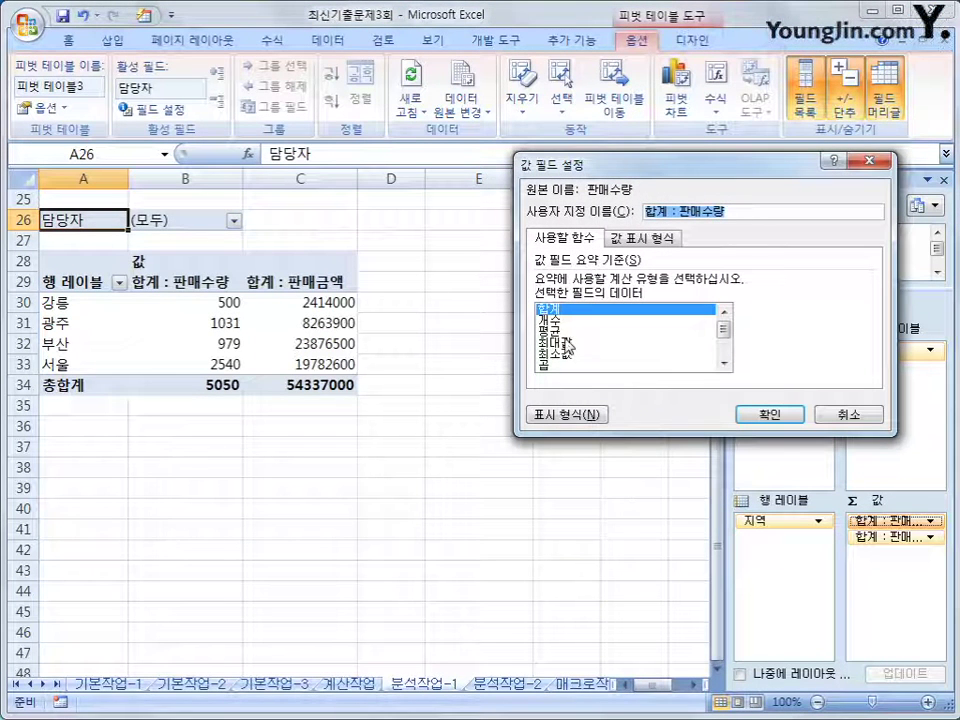
click(558, 330)
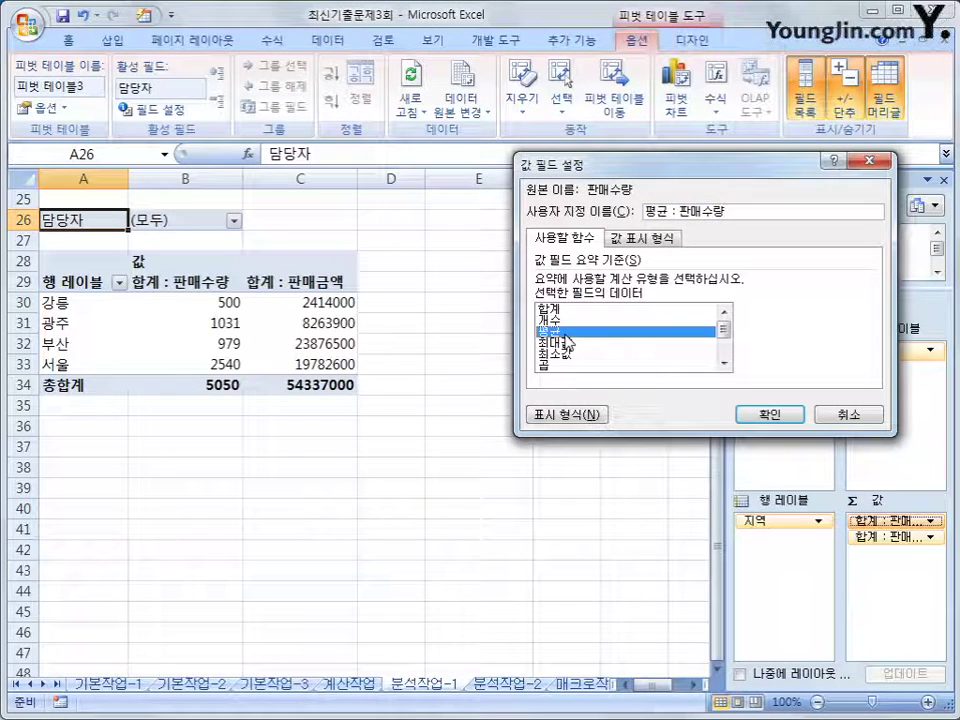
click(750, 416)
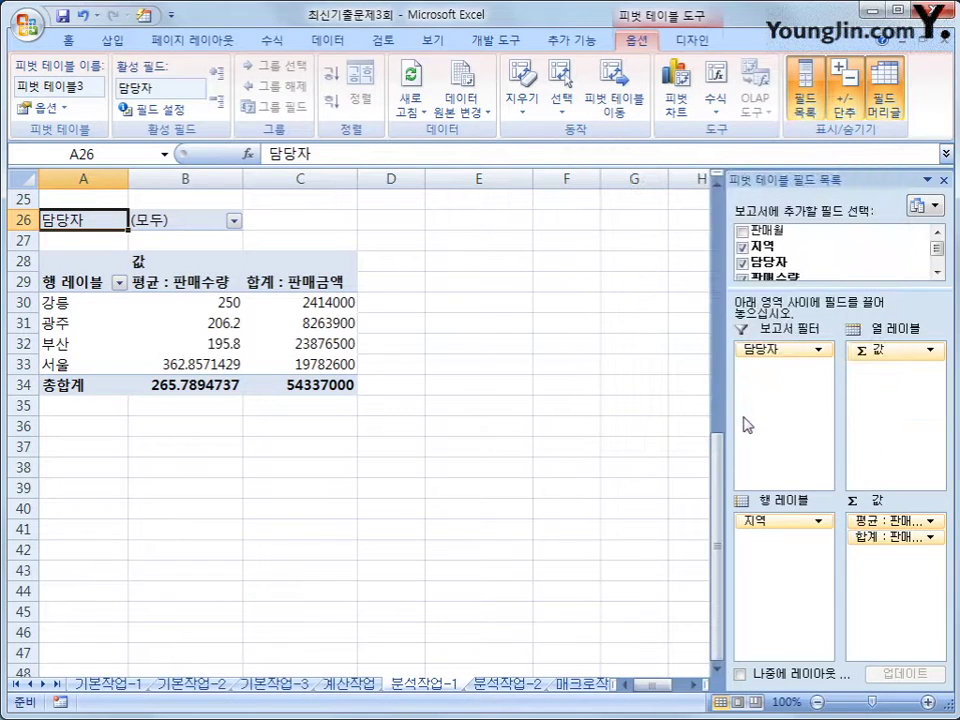
Step: Summarize the 판매금액 value field by average (평균) and enlarge the list of available pivot fields
click(880, 537)
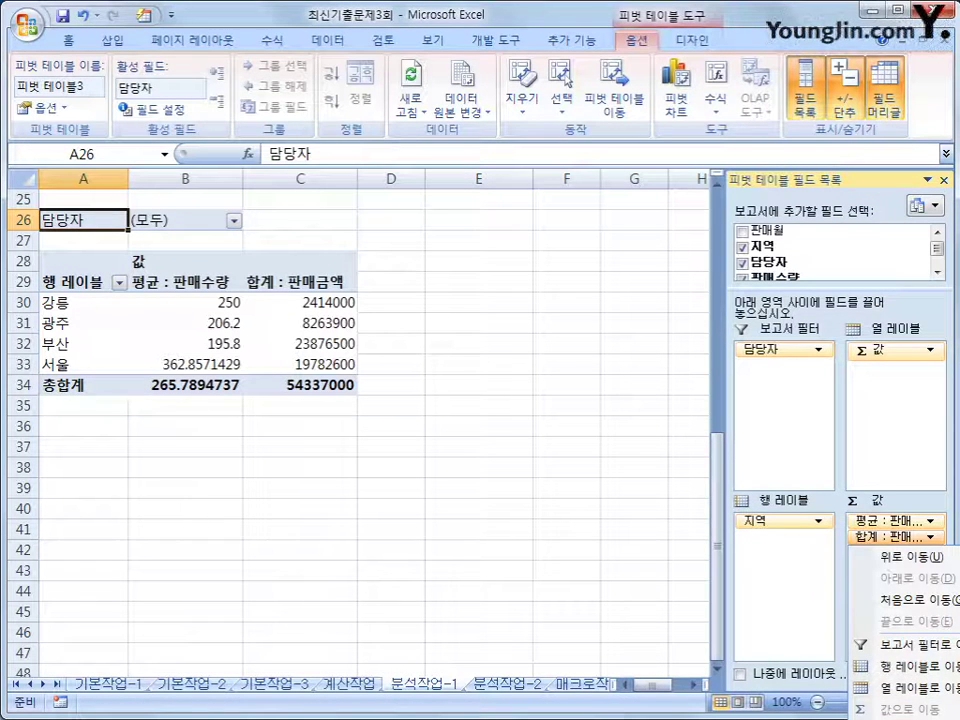
key(n)
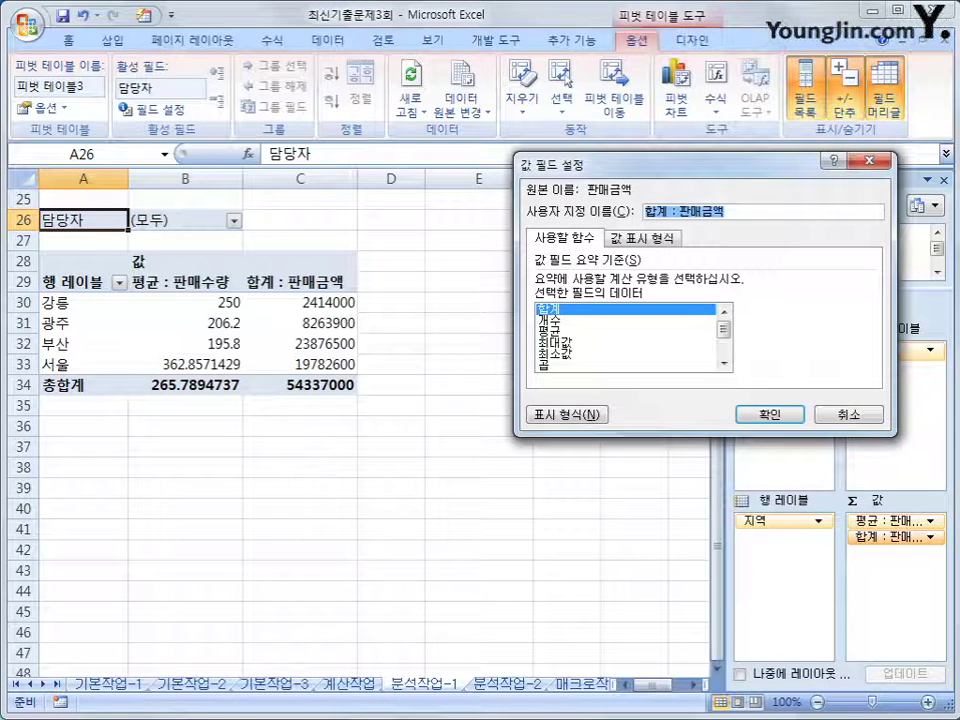
click(573, 332)
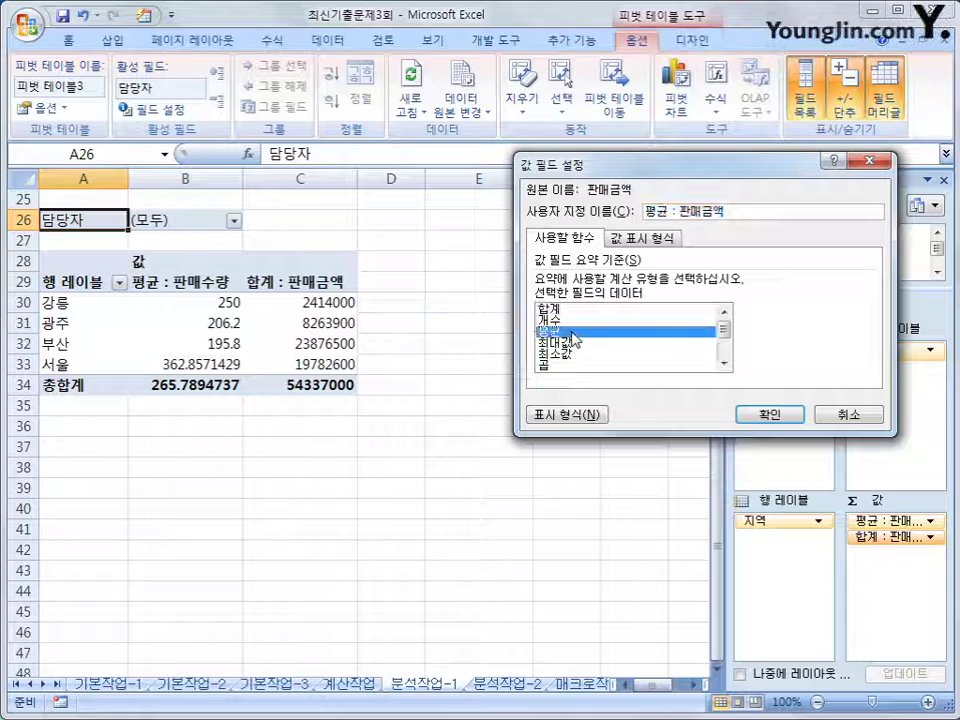
click(762, 418)
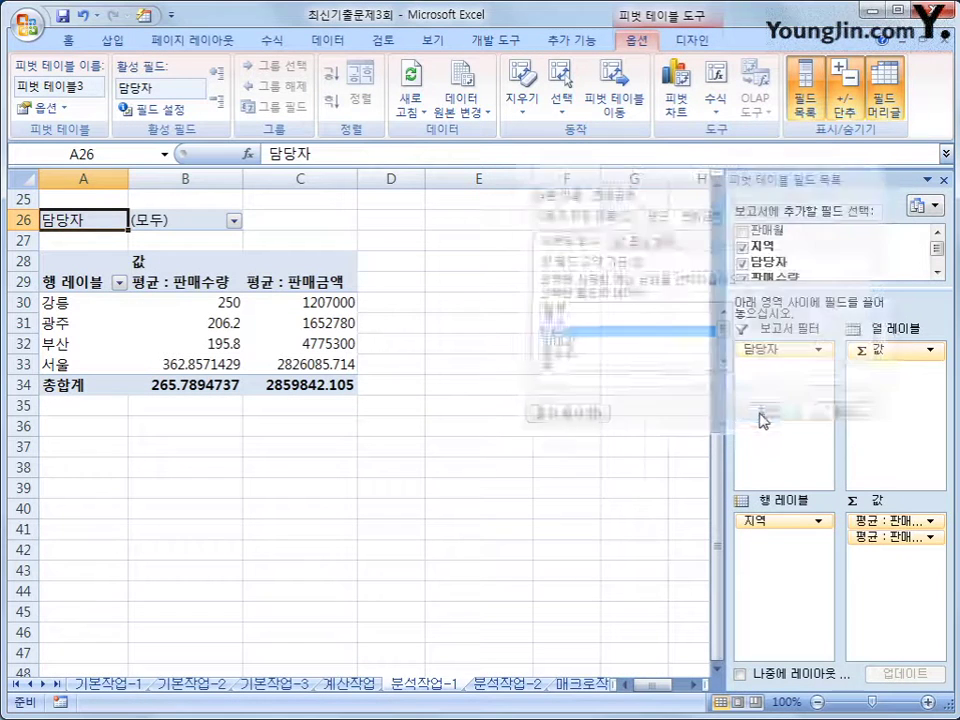
drag(809, 288, 817, 398)
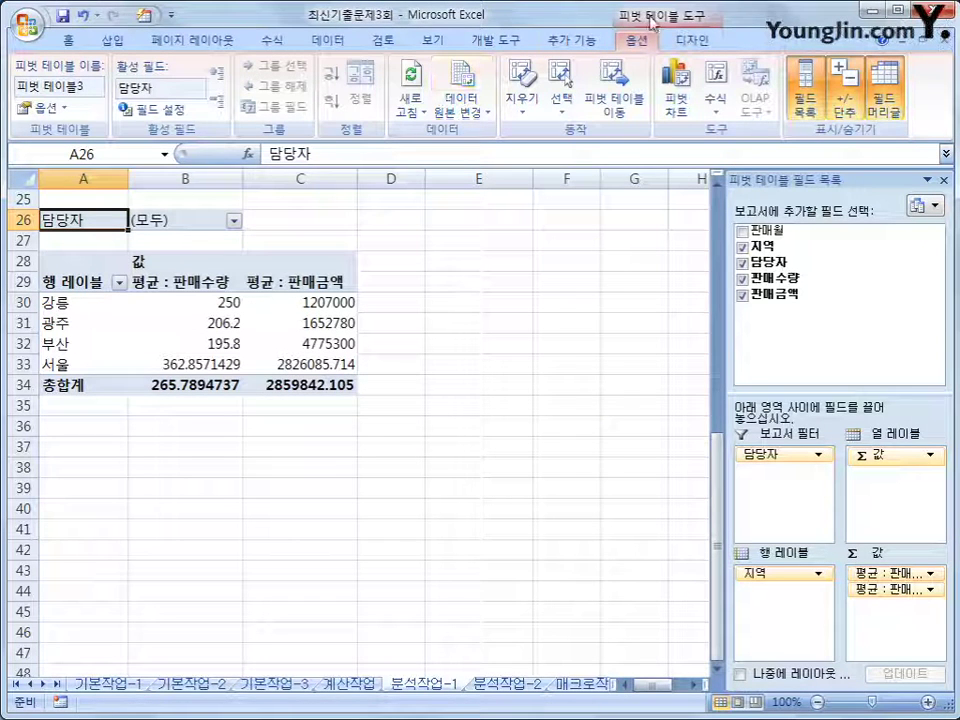
Step: Set the pivot table's report layout to outline form (개요 형식으로 표시)
click(690, 40)
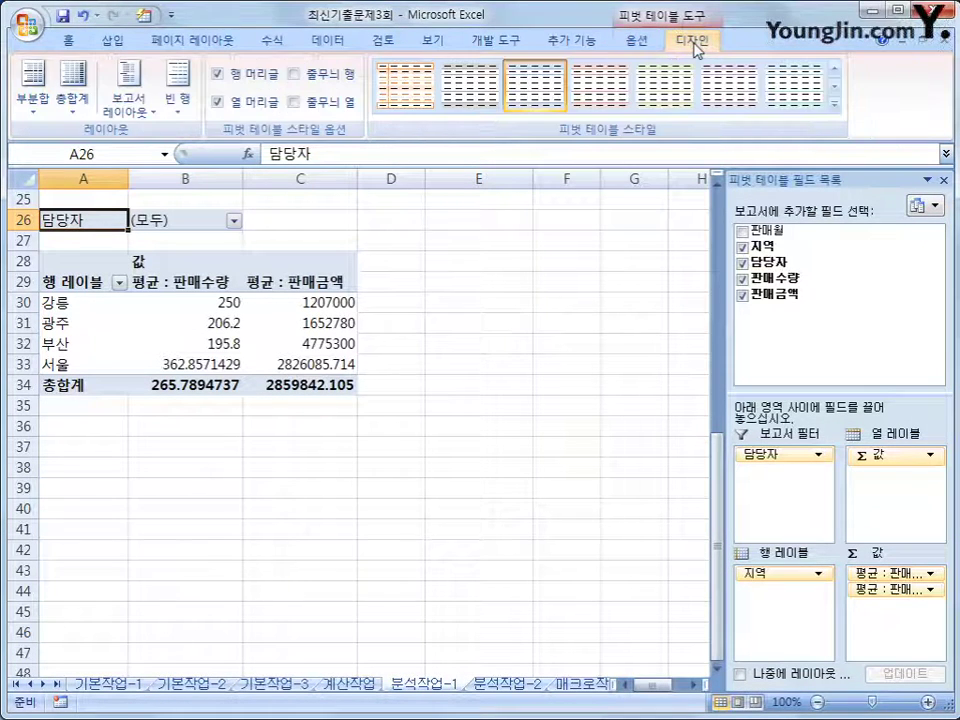
click(133, 117)
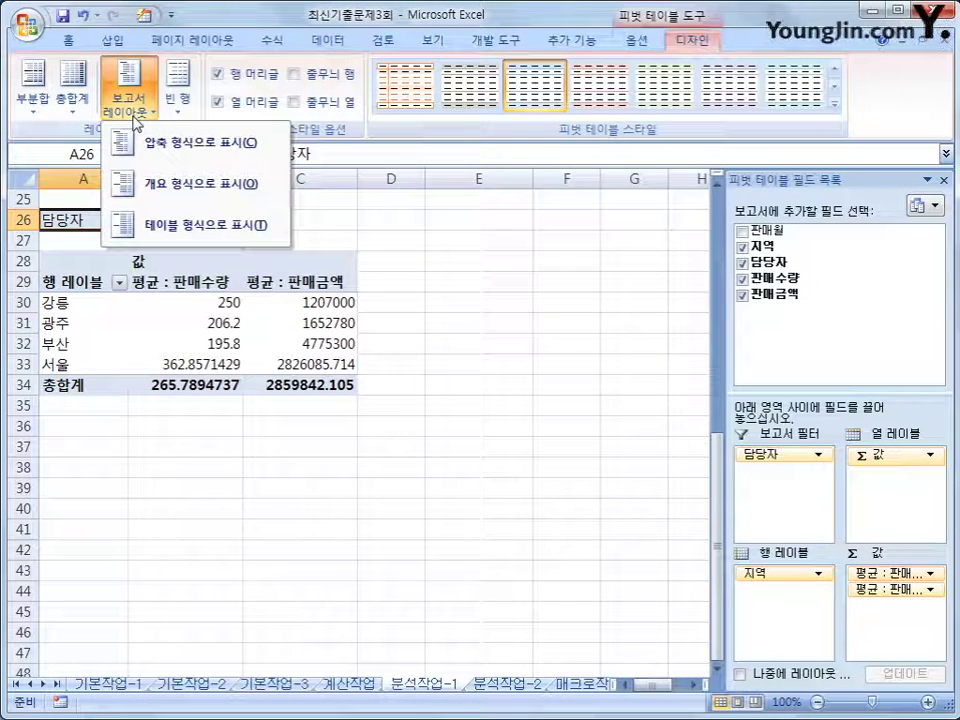
click(140, 183)
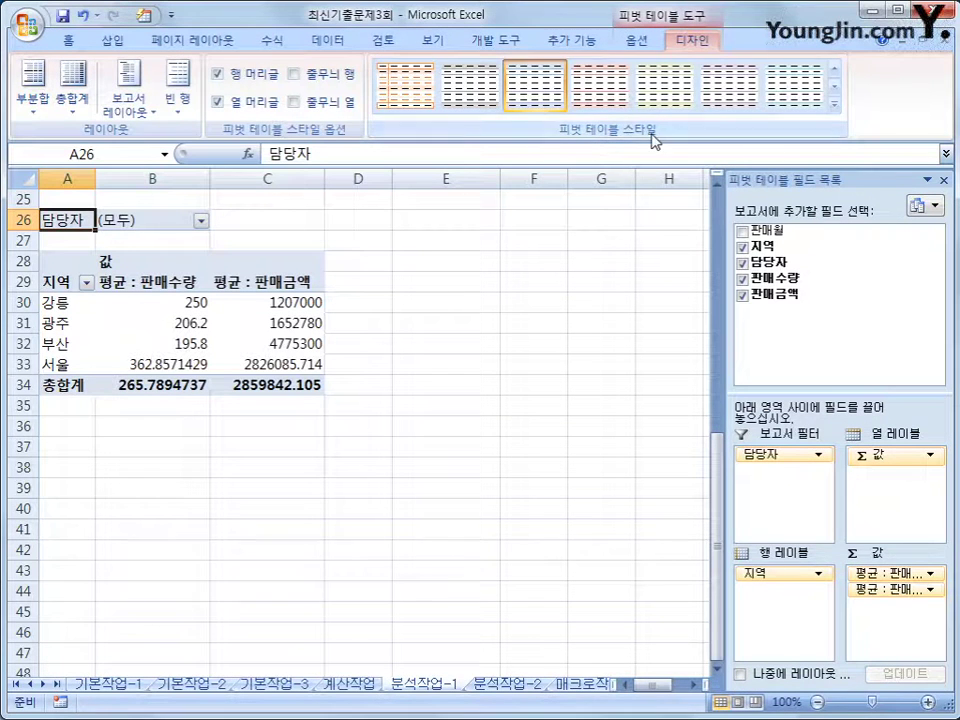
Step: Apply the pivot table style 피벗 스타일 보통 5 and select empty cell E36 outside the table
click(832, 105)
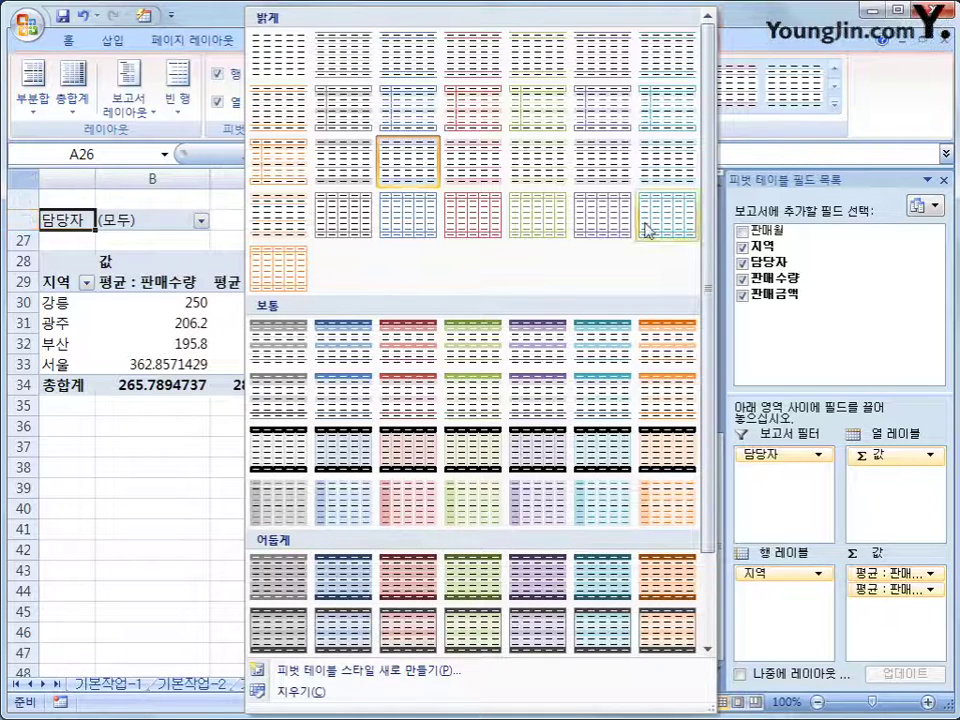
click(519, 344)
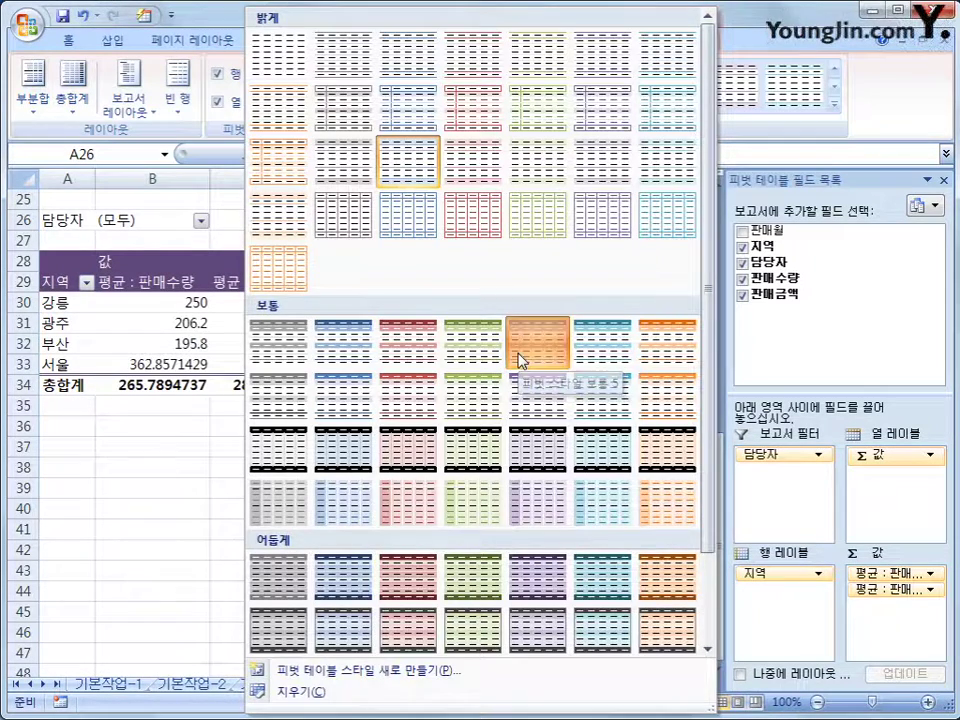
click(494, 432)
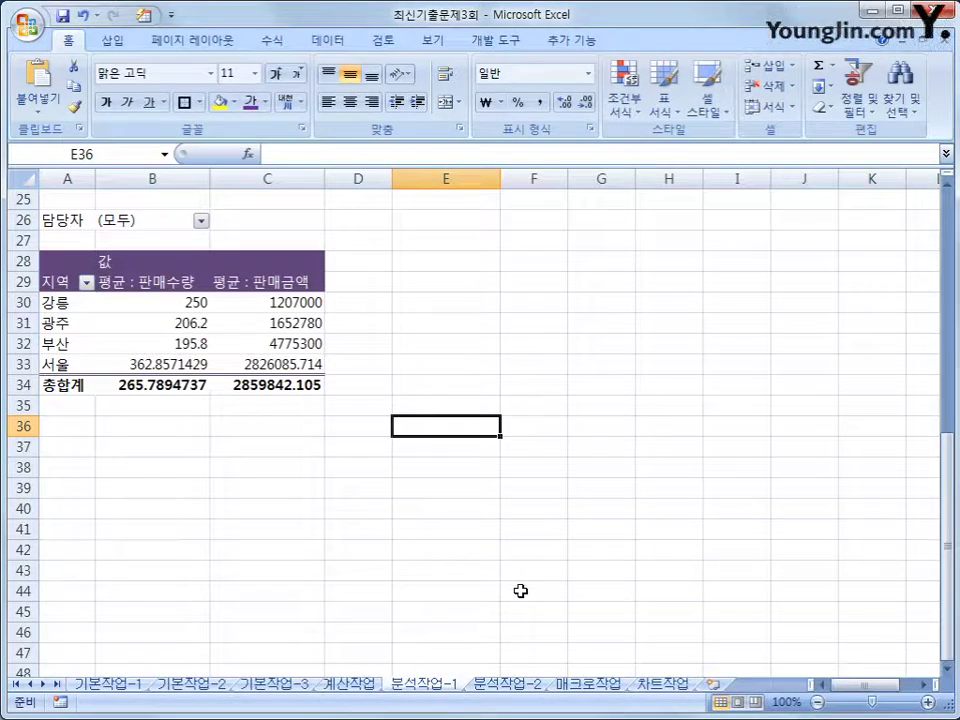
Step: Switch to the 분석작업-2 sheet and examine the order of the entries in the 학년 column
click(508, 686)
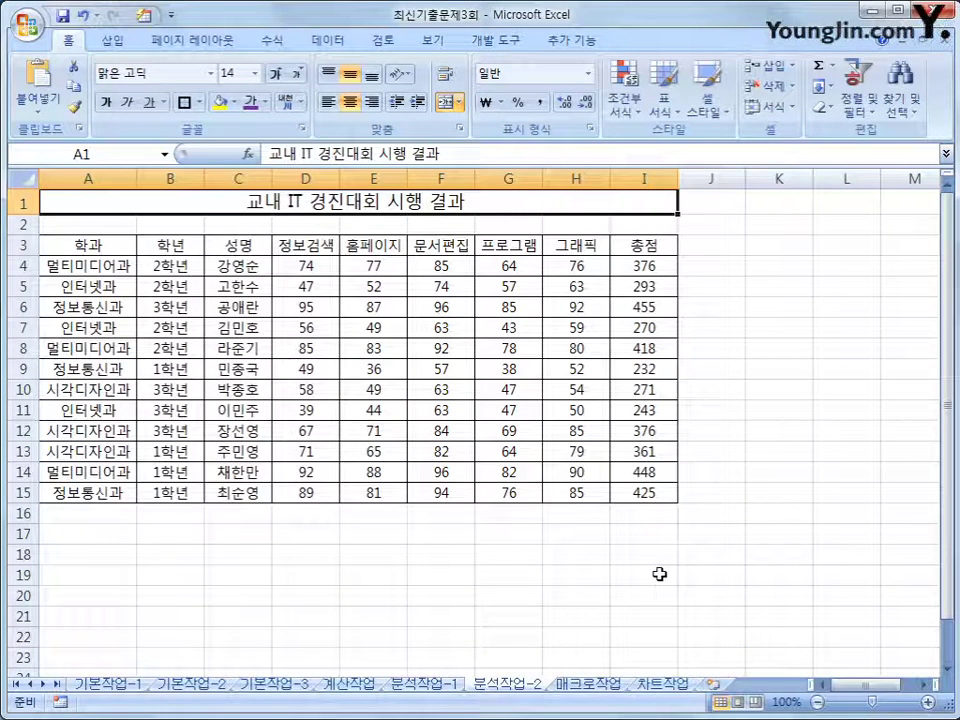
click(173, 250)
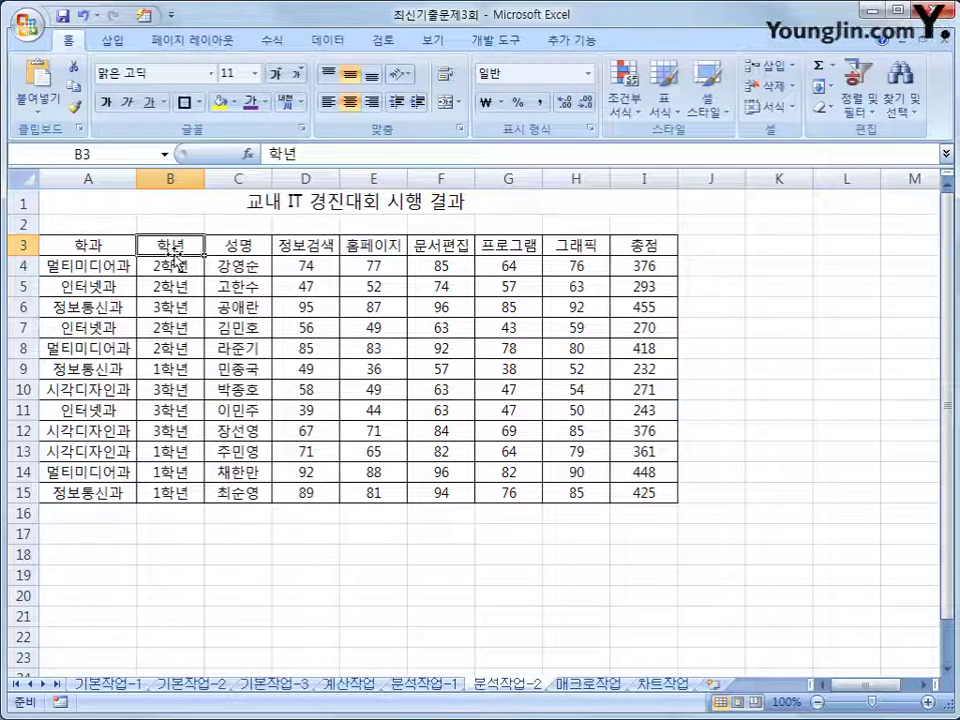
click(174, 366)
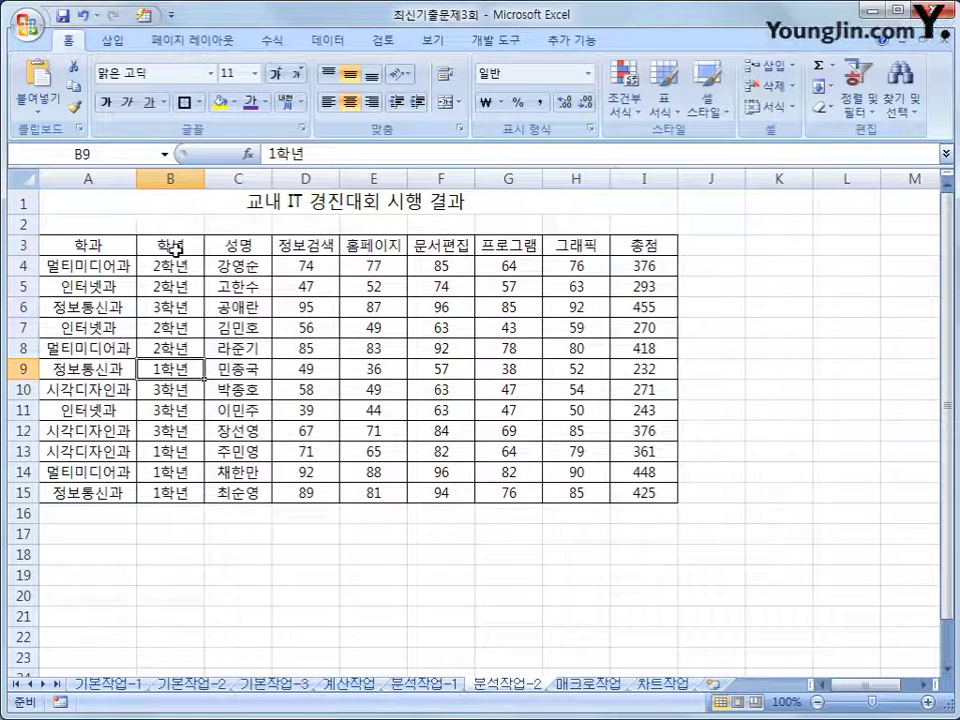
click(175, 250)
key(Down)
key(Down)
key(Down)
click(175, 262)
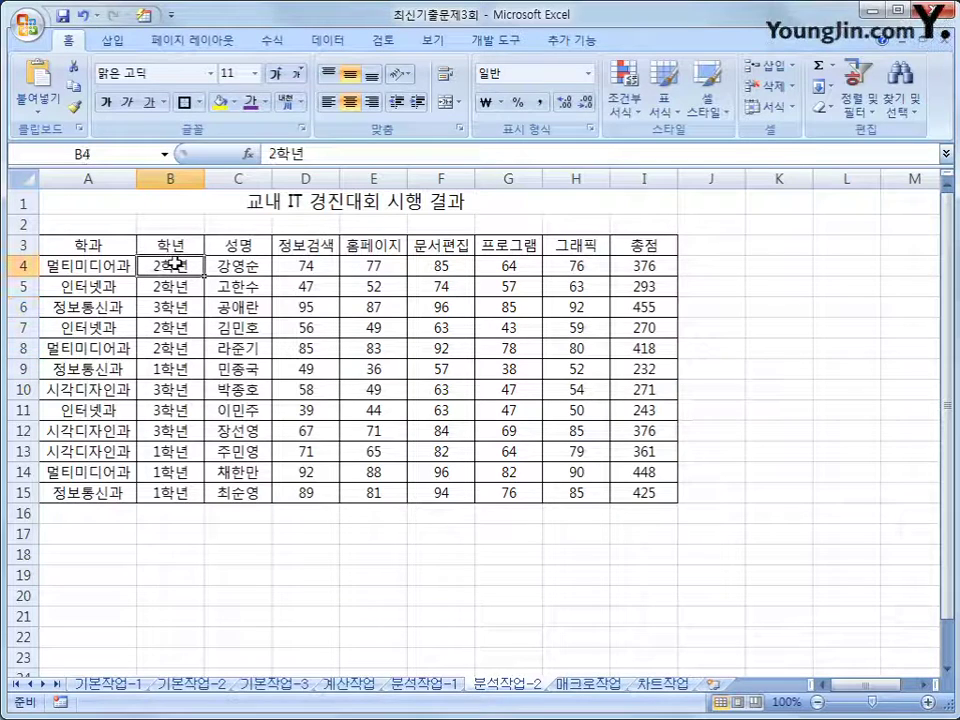
Step: Sort the contest results by 학년 in ascending order and set up a subtotal grouped by 학년 with the 평균 function
click(327, 40)
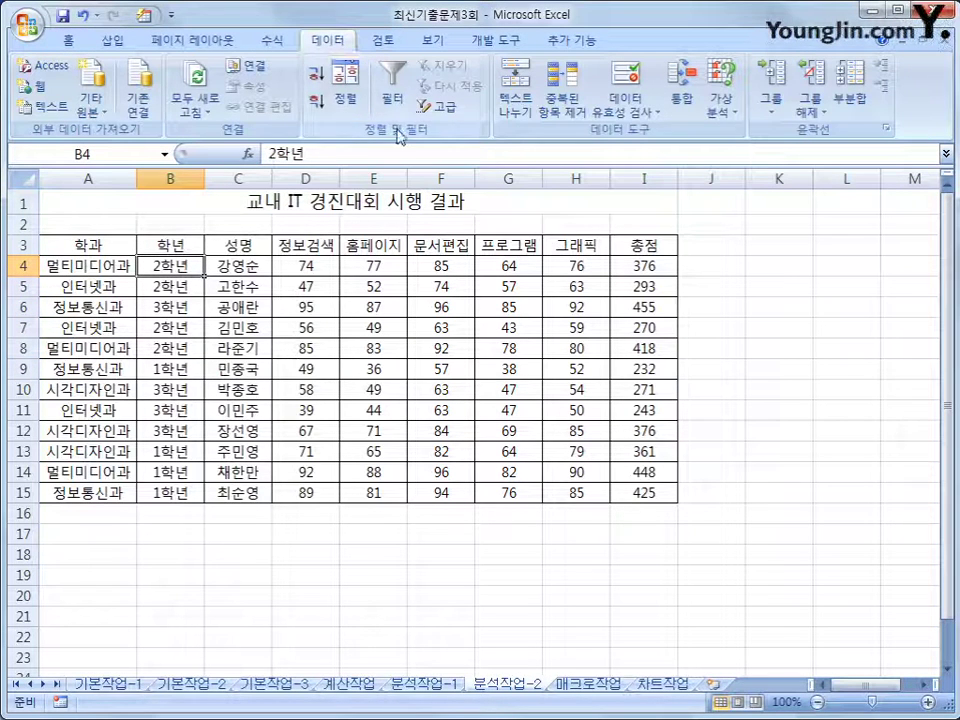
click(316, 76)
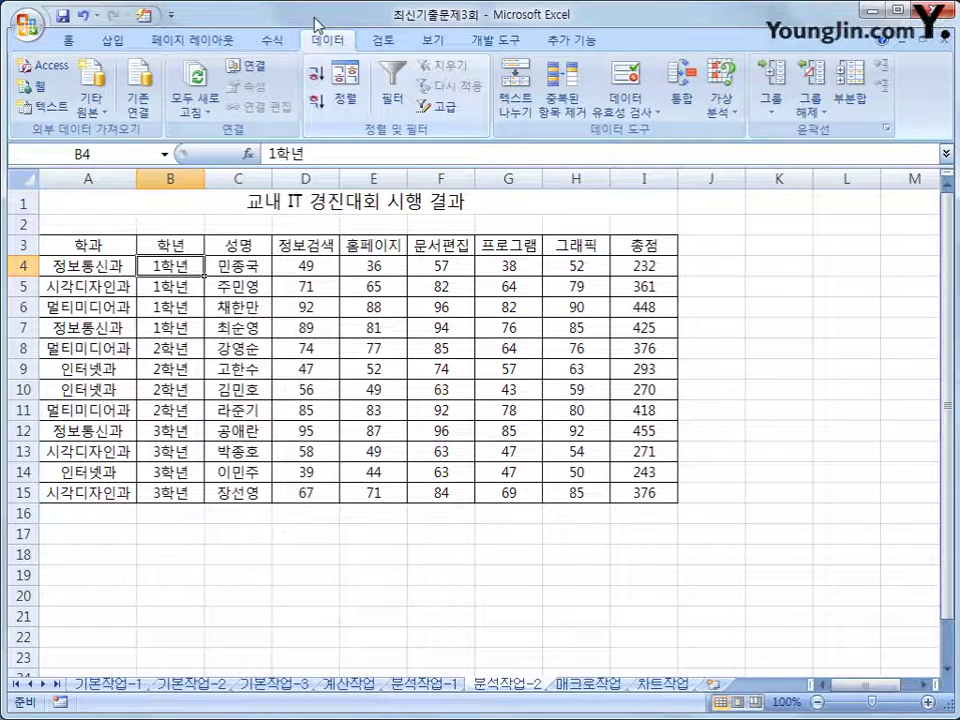
click(851, 94)
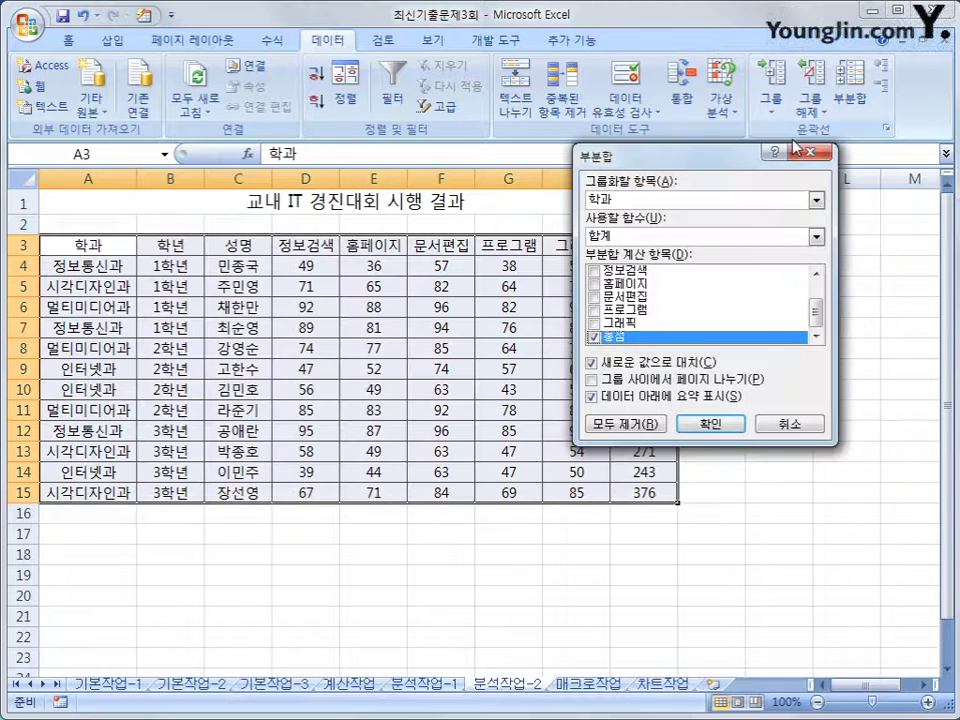
click(652, 203)
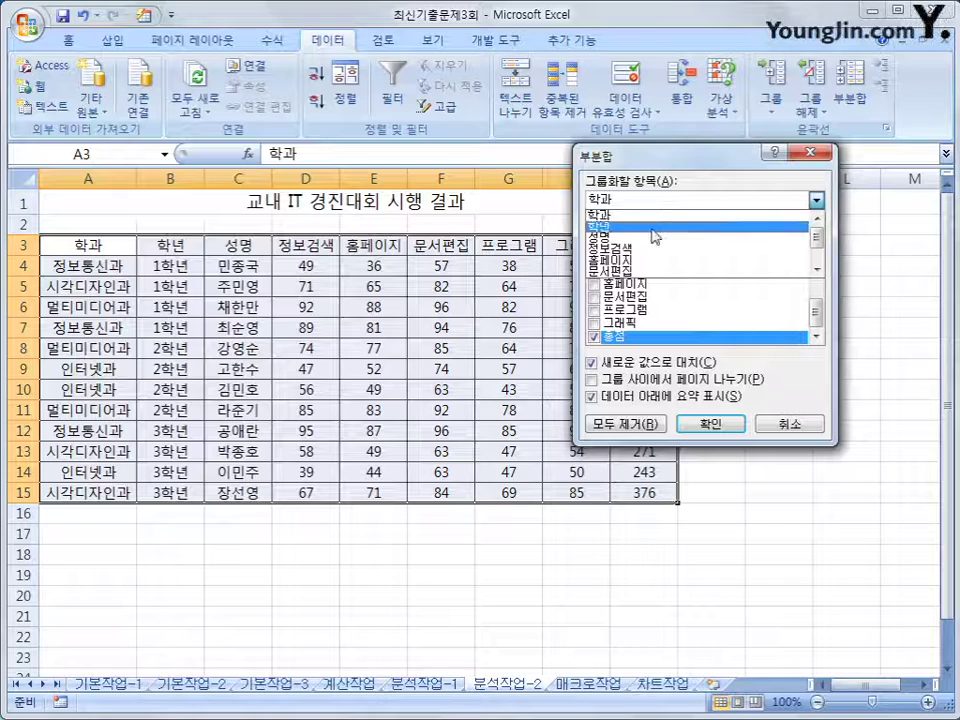
click(655, 227)
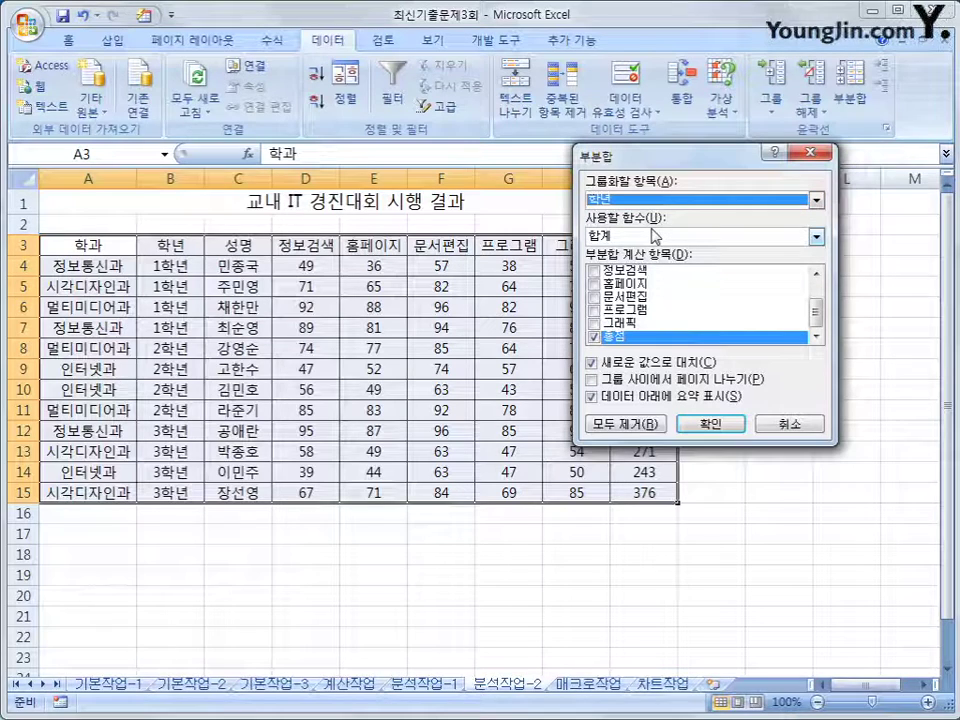
click(655, 237)
click(642, 284)
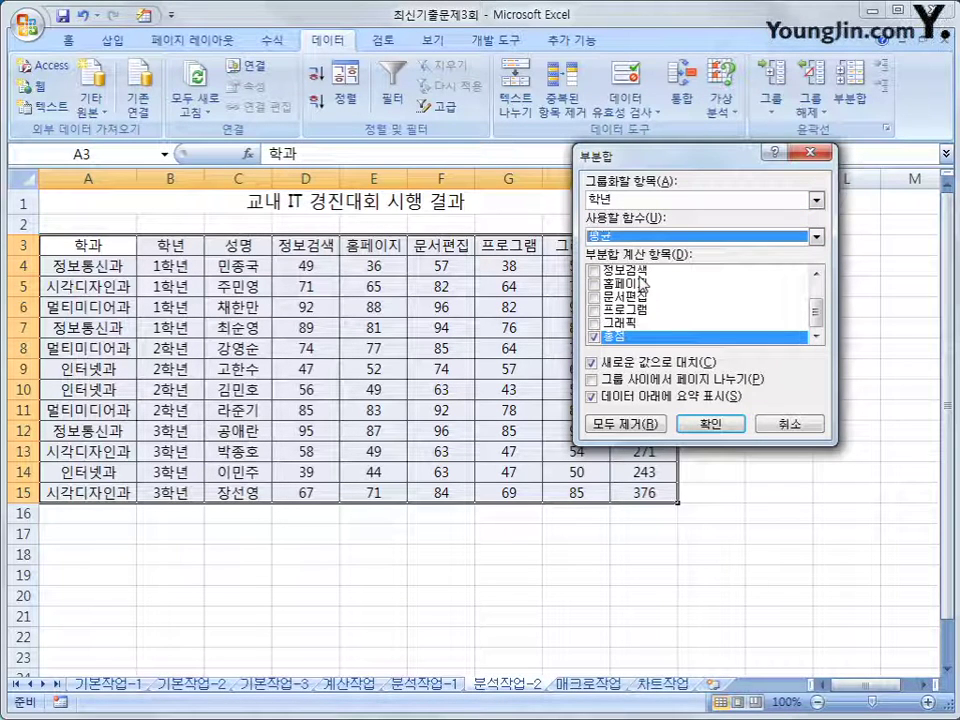
Step: Include 정보검색, 홈페이지, 문서편집, 프로그램 and 그래픽 in the average subtotal, exclude 총점, and apply it
click(594, 272)
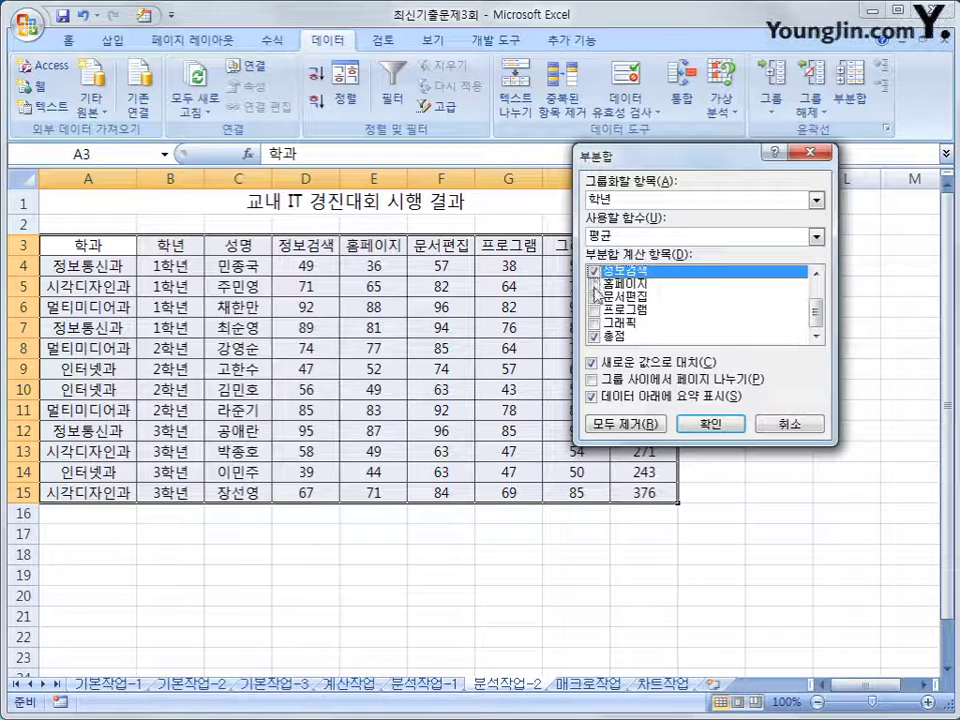
click(594, 285)
click(594, 298)
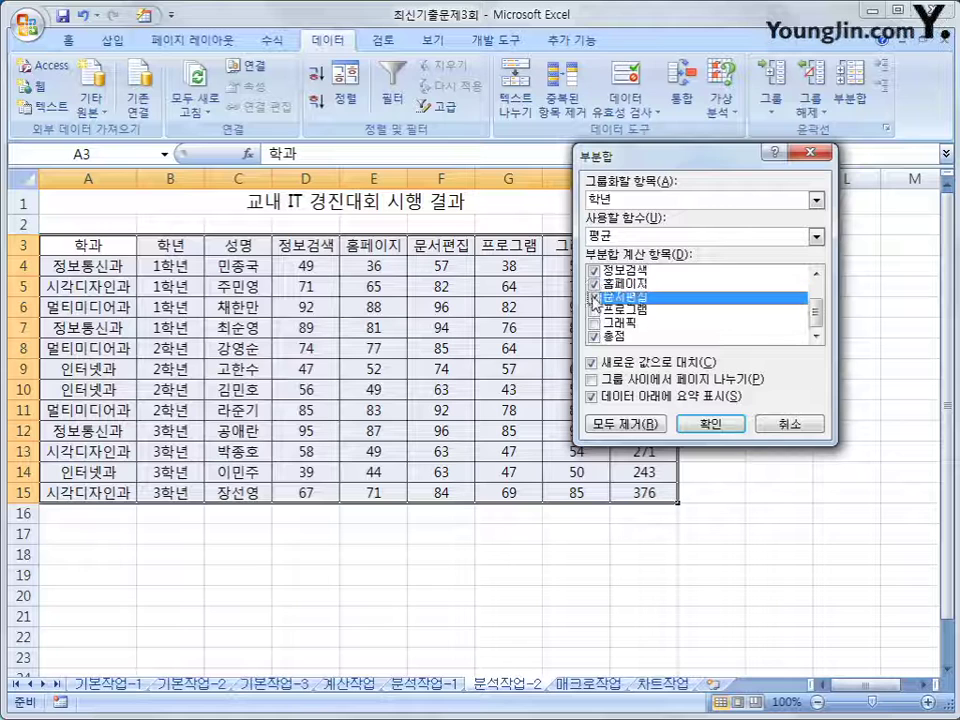
click(594, 310)
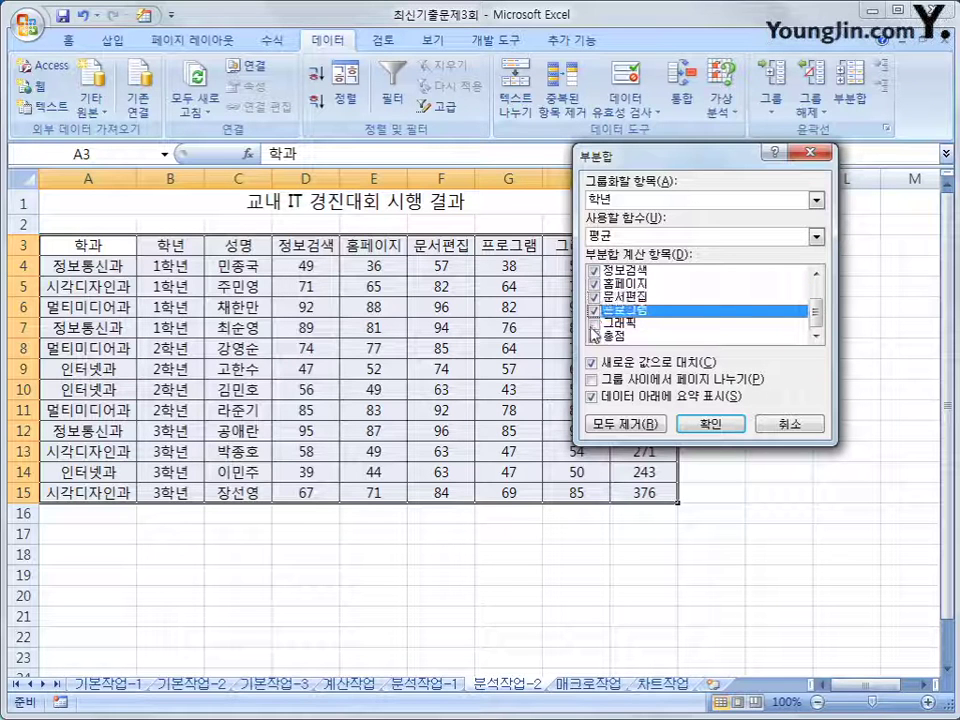
click(594, 323)
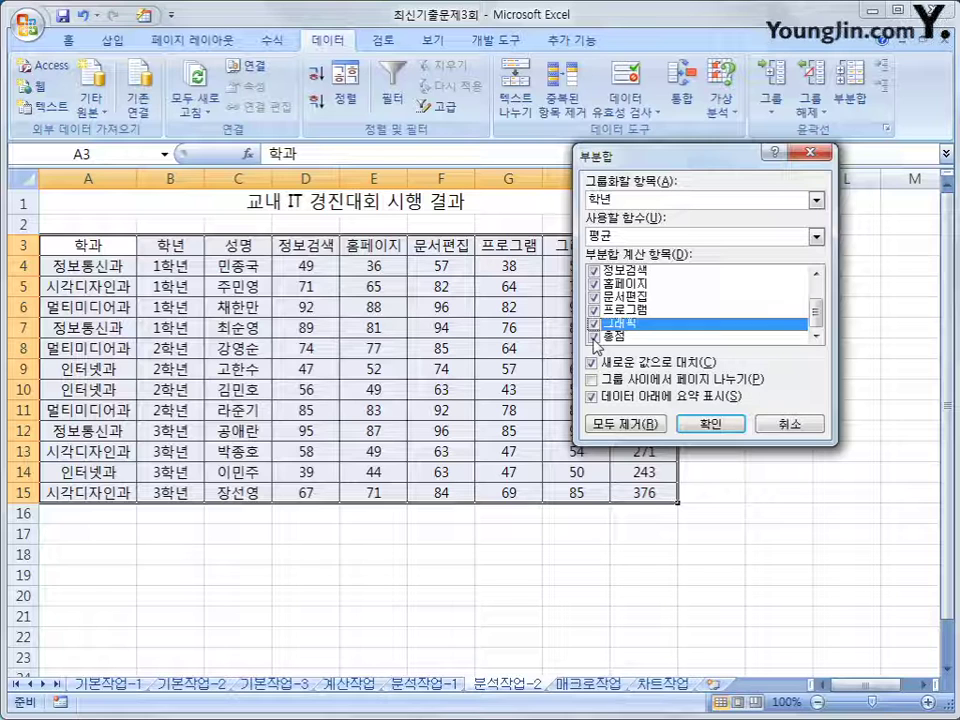
click(594, 337)
click(594, 338)
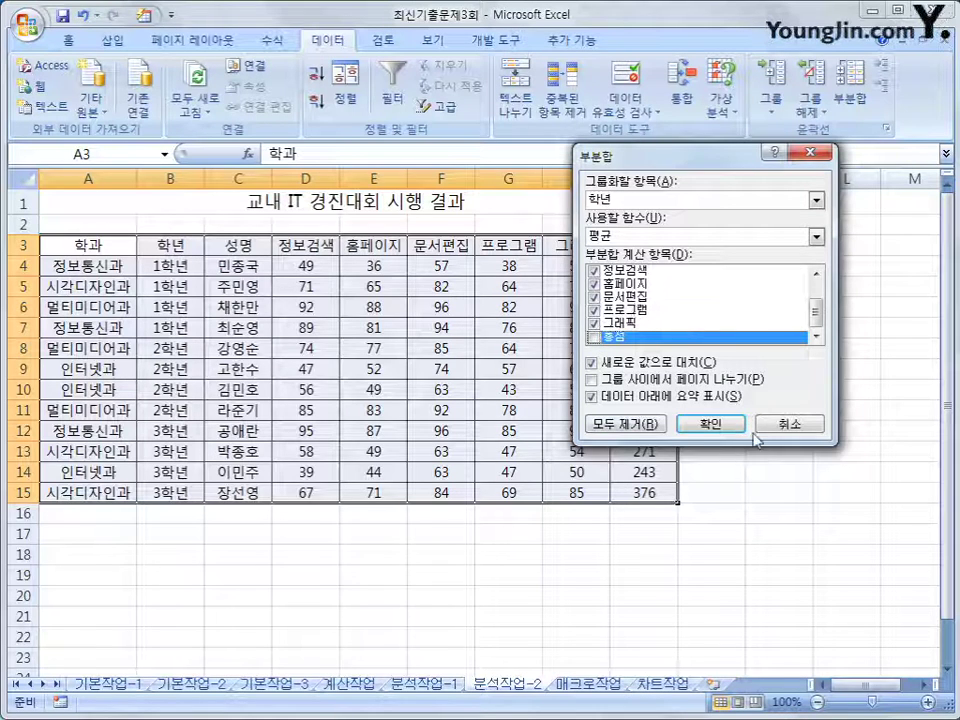
click(704, 425)
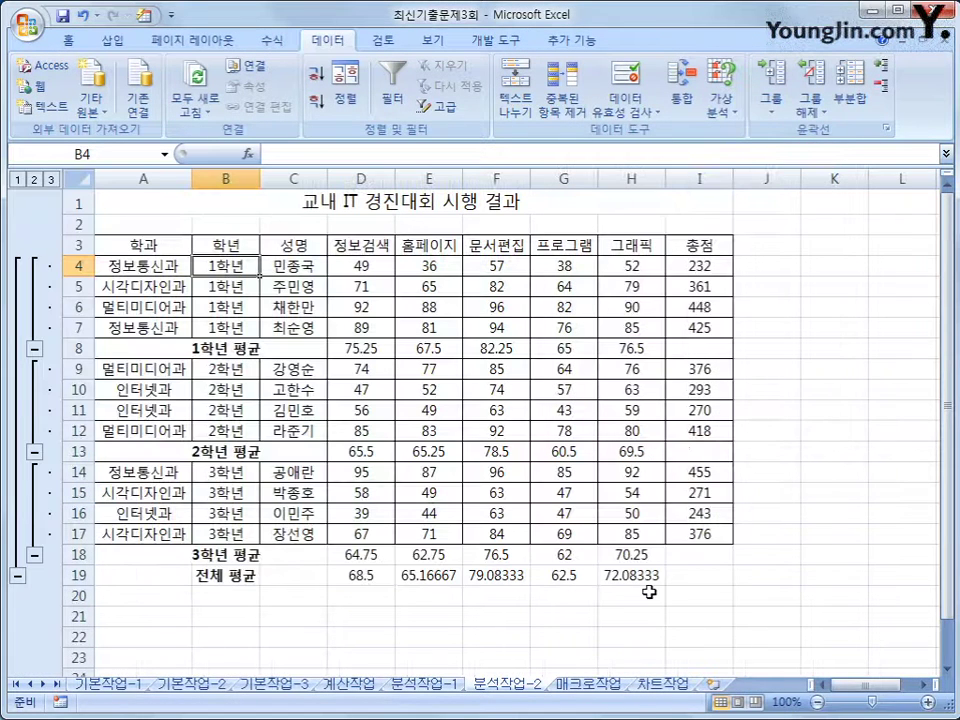
Step: Set up a second subtotal grouped by 학년 with the 최대값 function
click(853, 82)
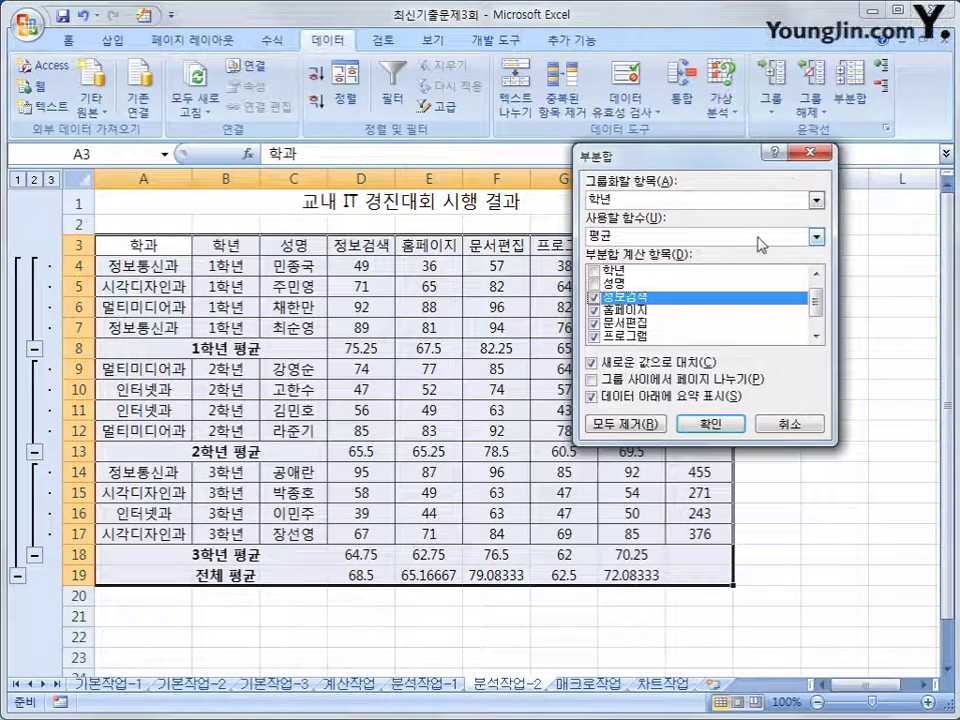
click(816, 236)
click(745, 287)
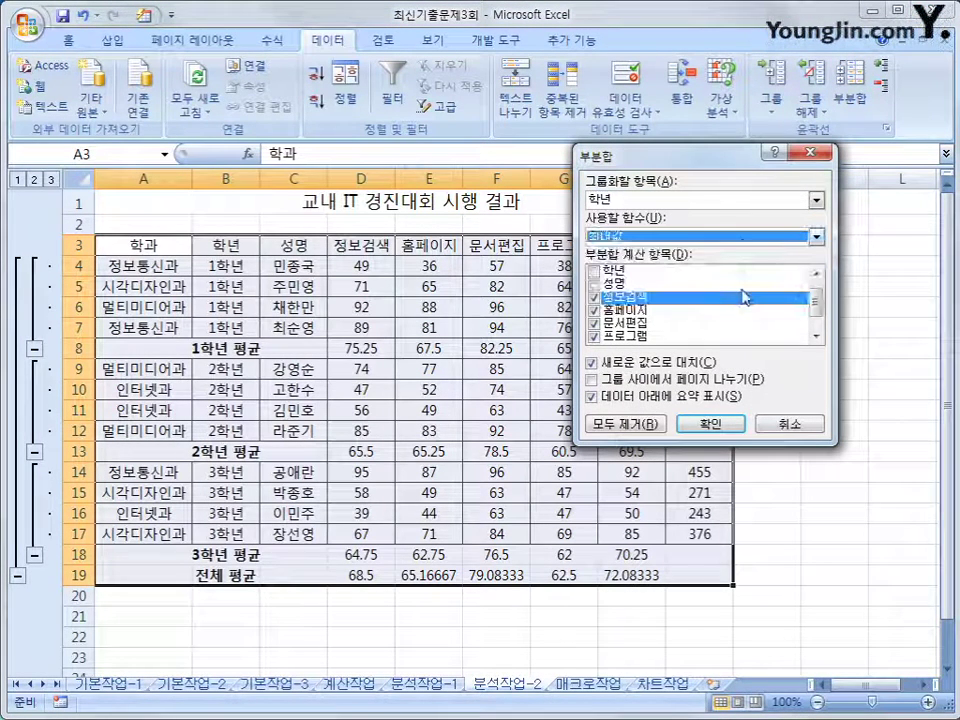
Step: Limit the maximum subtotal to 총점 only and apply it without replacing the existing average subtotals
click(595, 297)
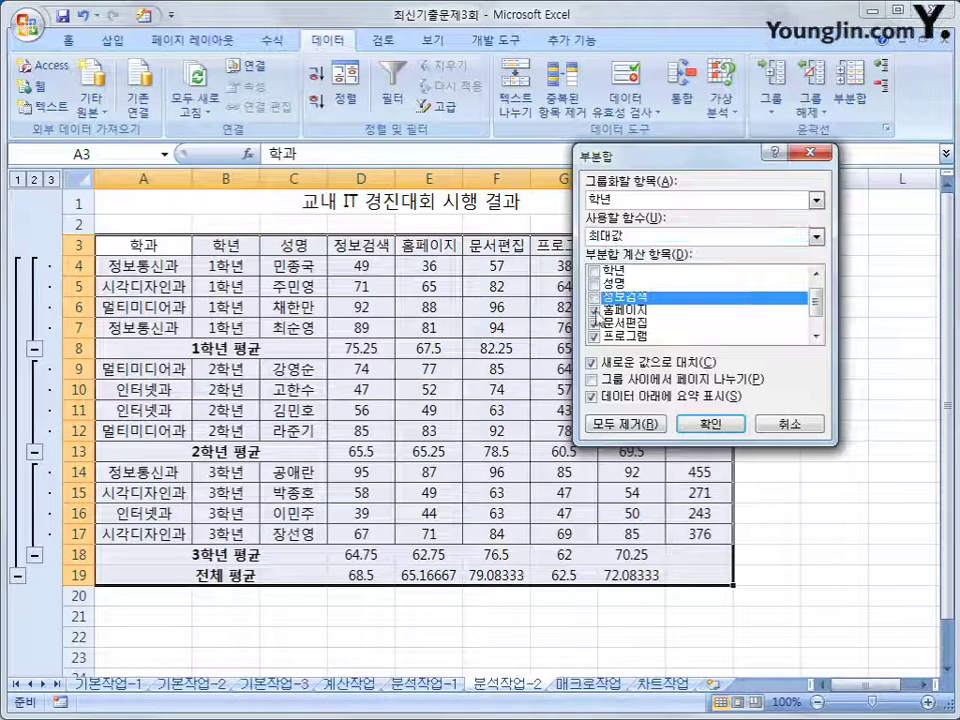
click(595, 310)
click(595, 323)
click(595, 337)
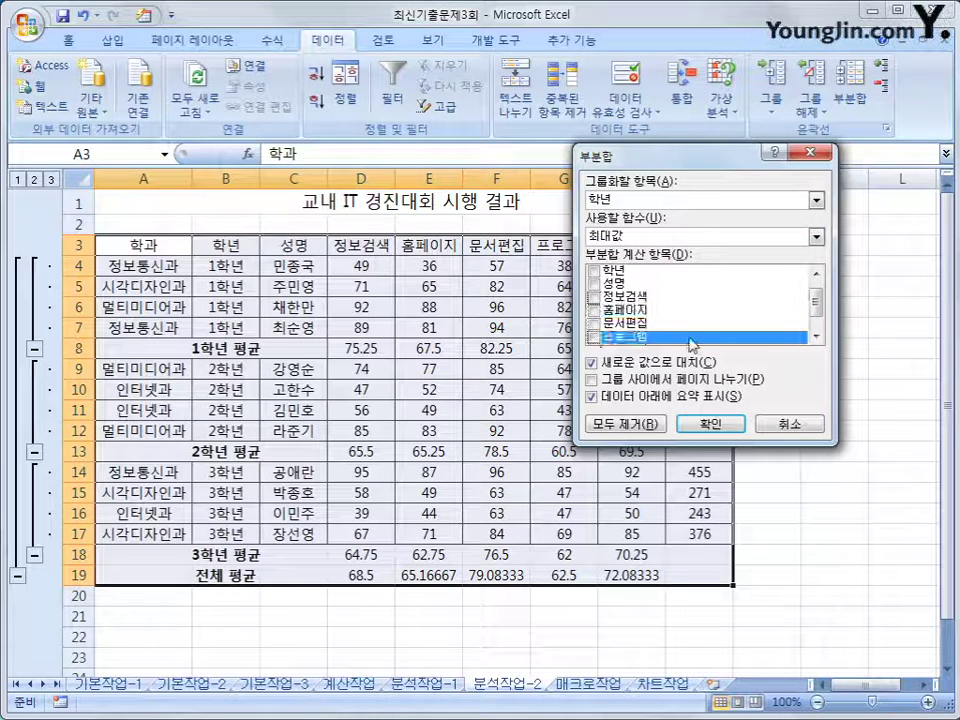
click(815, 337)
click(815, 337)
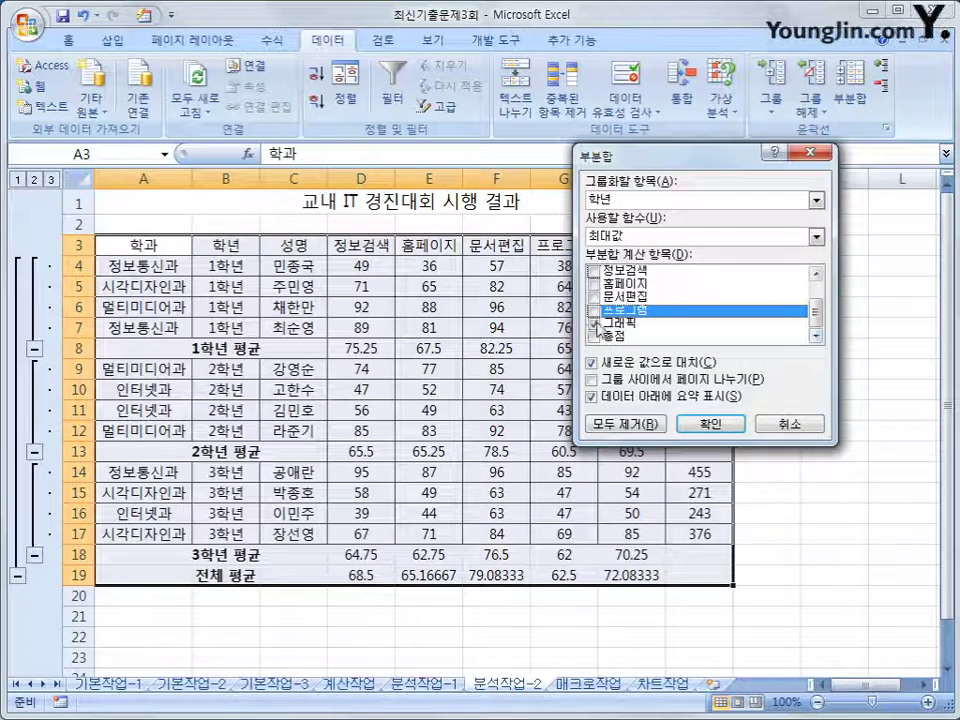
click(595, 323)
click(595, 337)
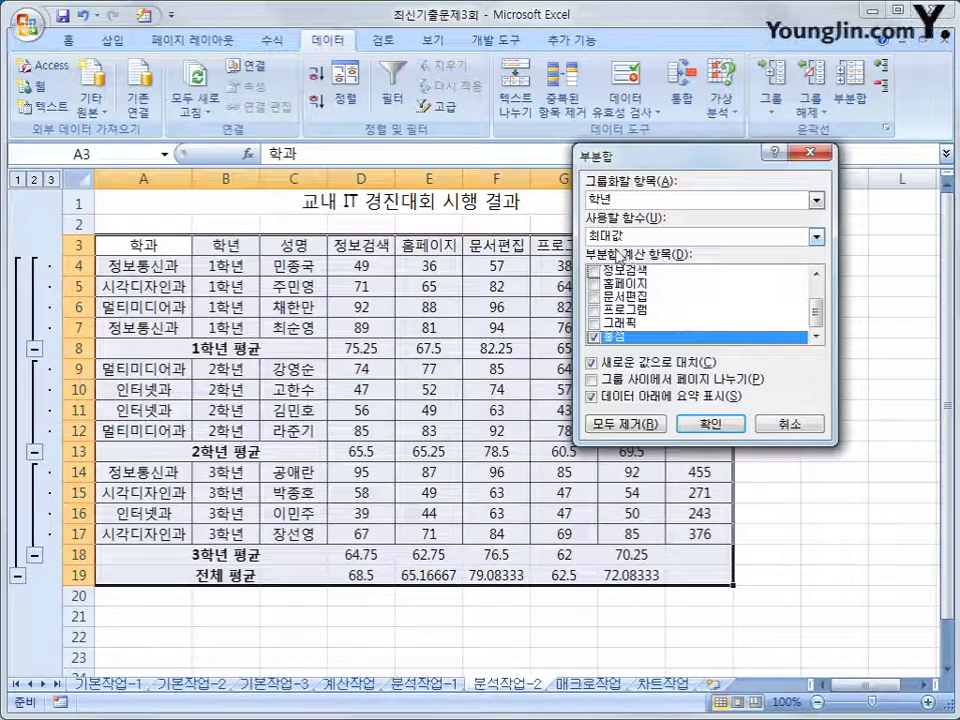
click(627, 364)
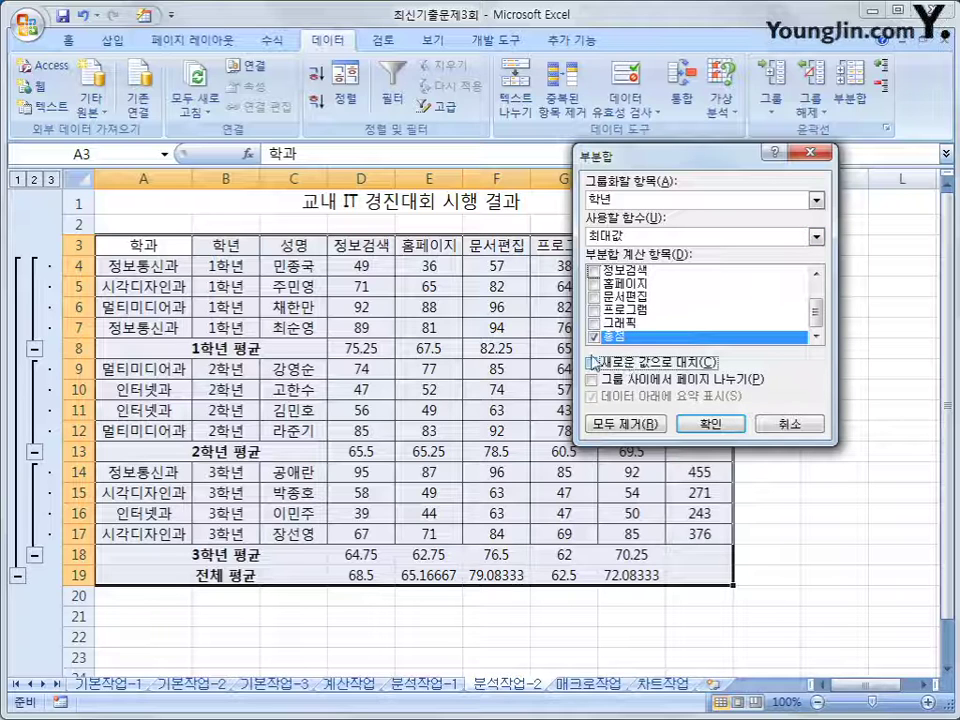
click(708, 425)
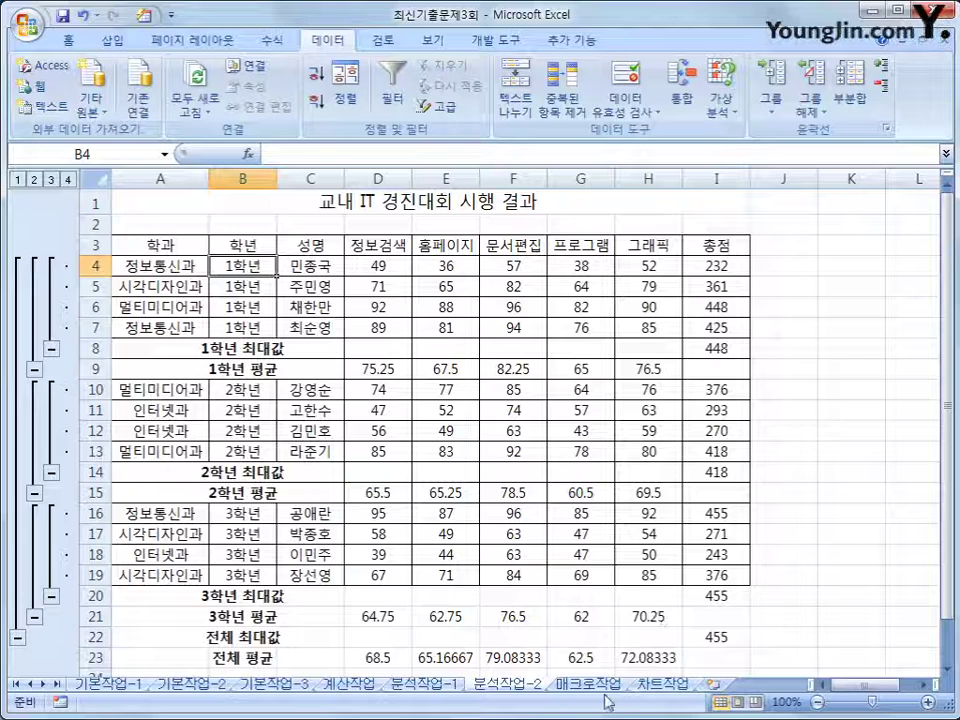
Step: On the 매크로작업 sheet, select empty cell J11 and start recording a macro named 서식 in the current workbook
click(589, 684)
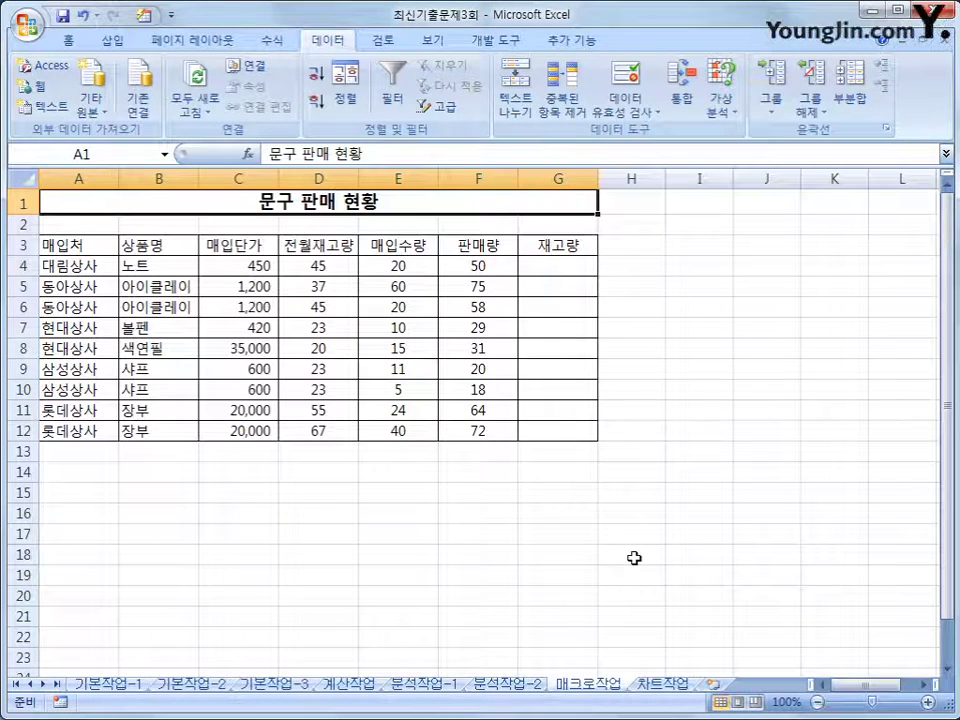
click(765, 405)
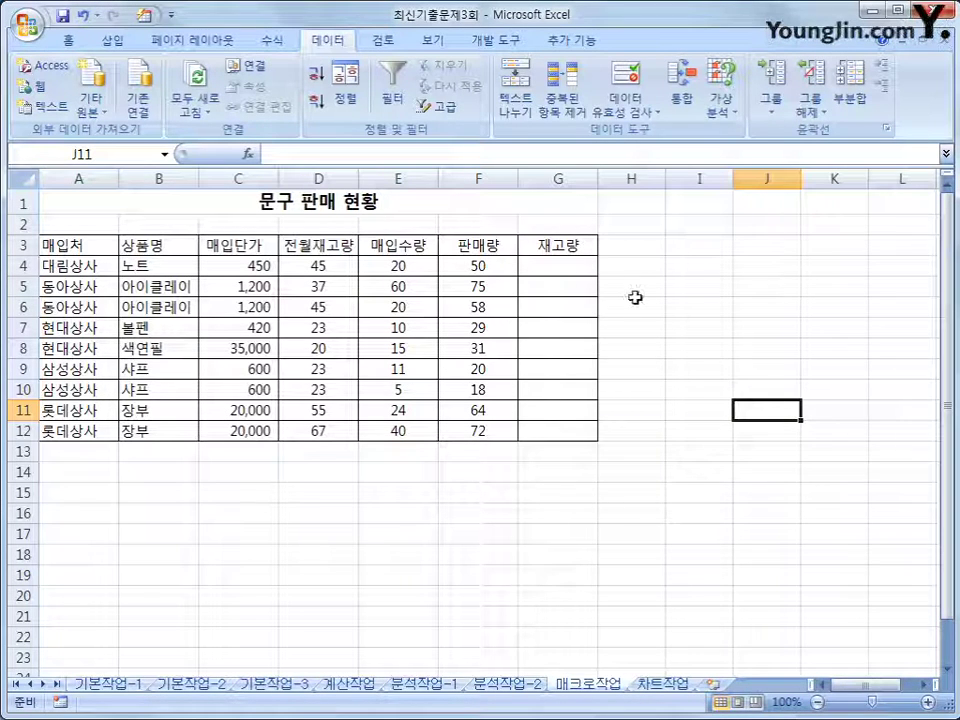
click(60, 702)
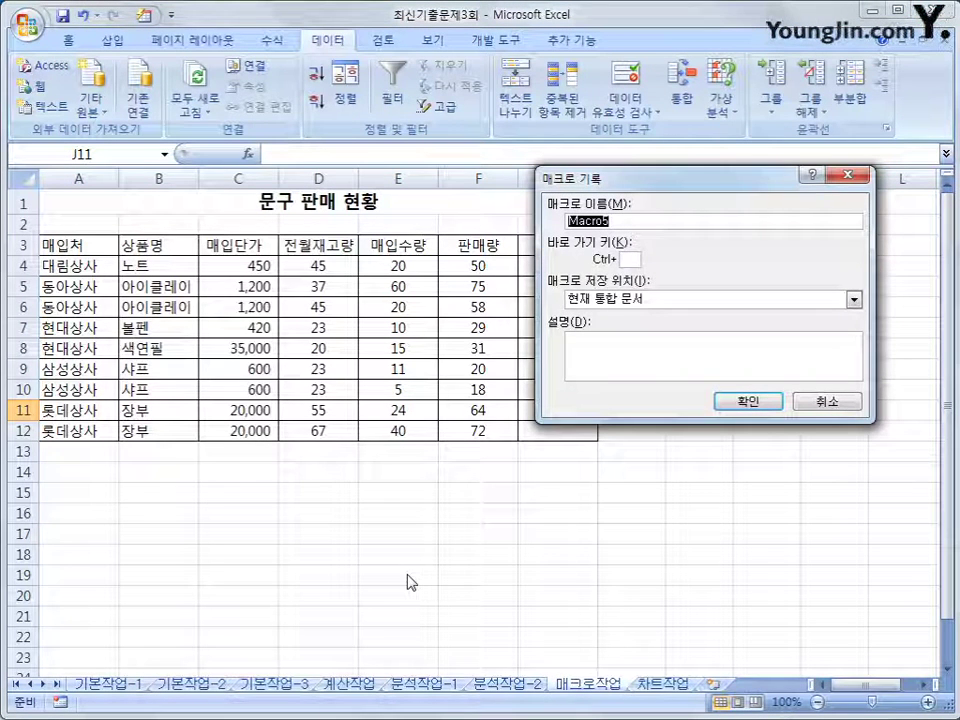
text(서식)
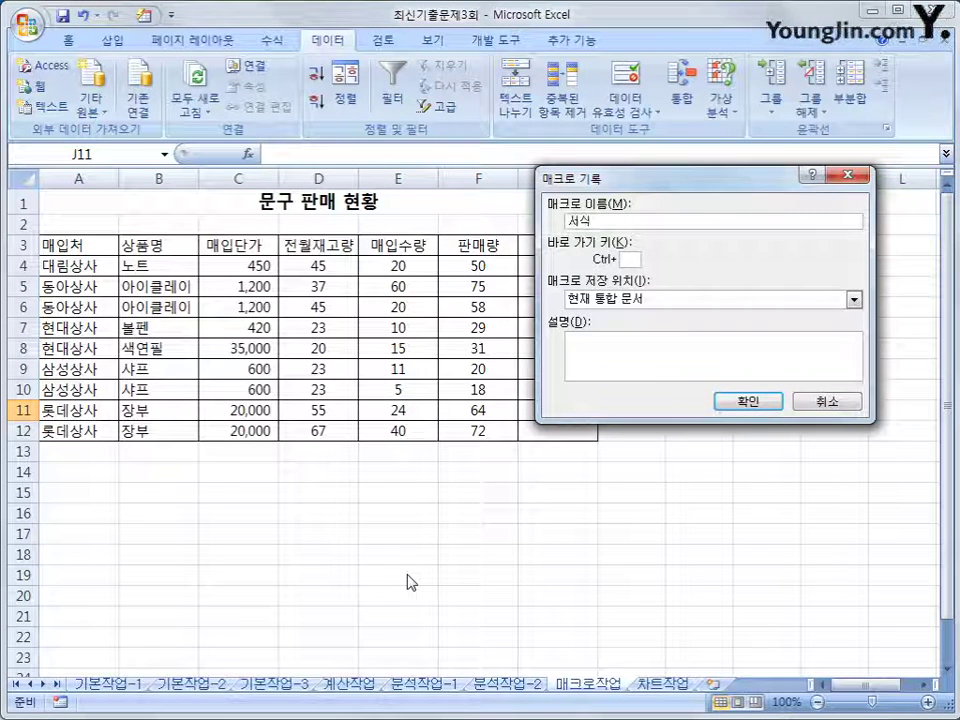
click(752, 402)
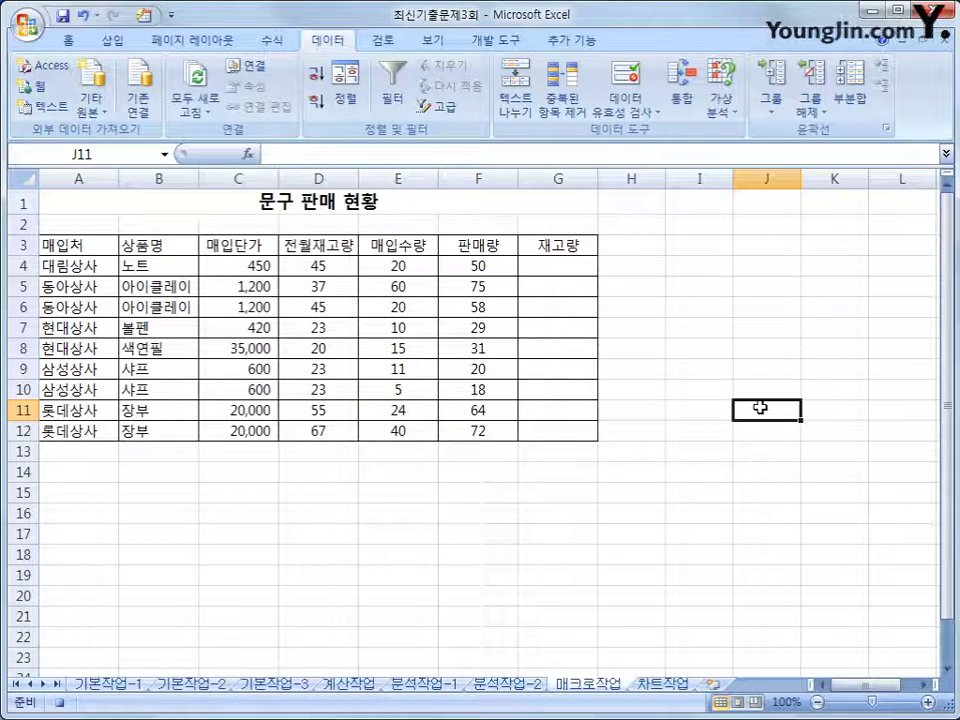
Step: Set the font color of the header cells A3:G3 to the standard blue
drag(75, 244, 546, 245)
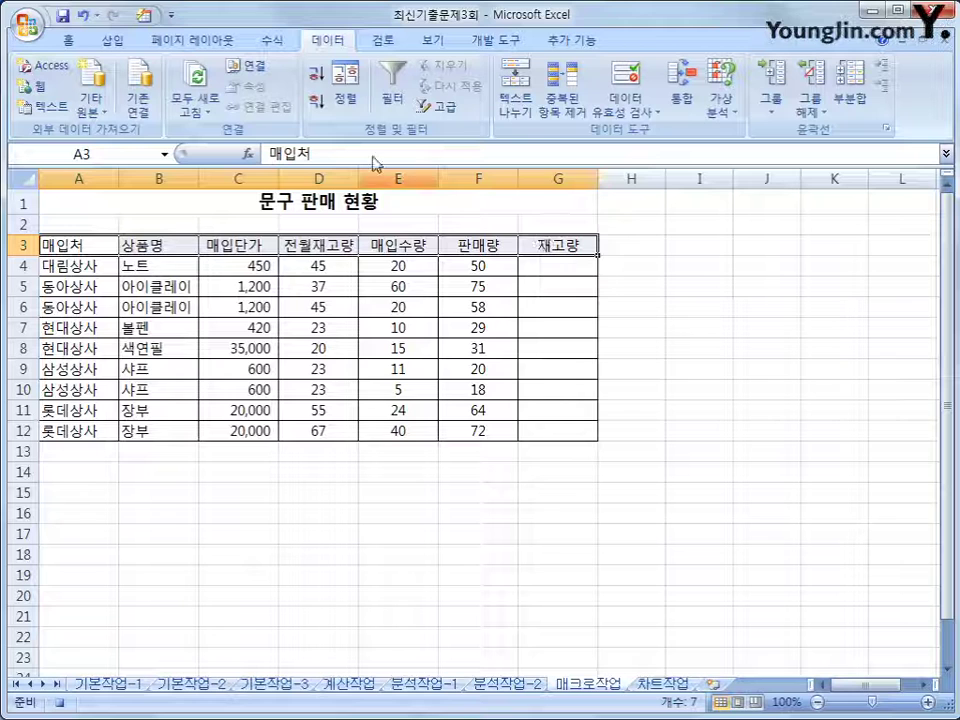
click(64, 40)
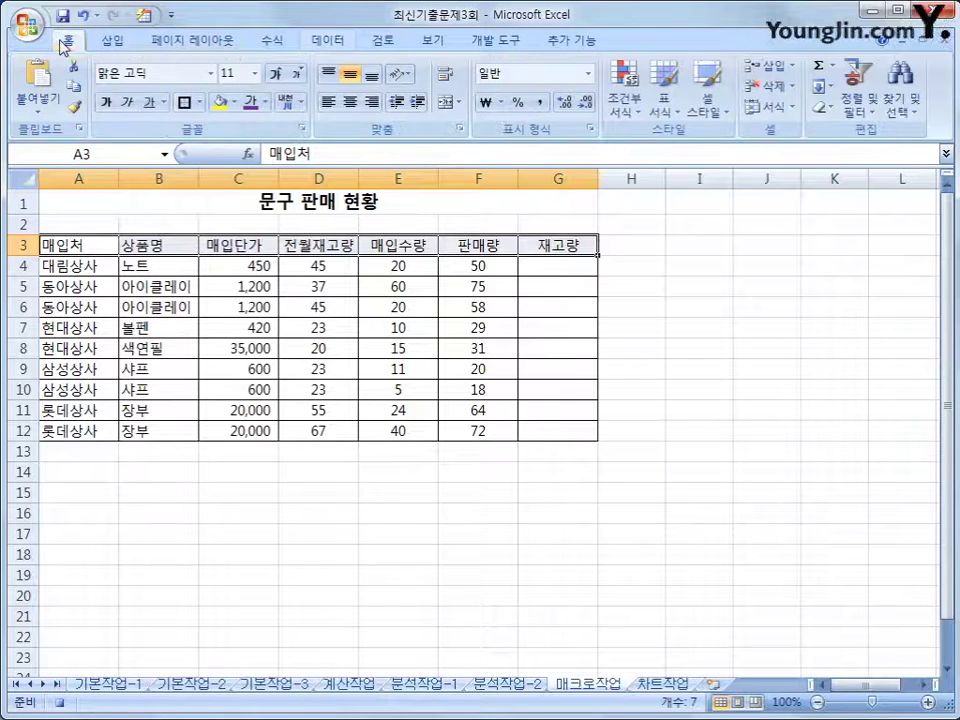
click(266, 103)
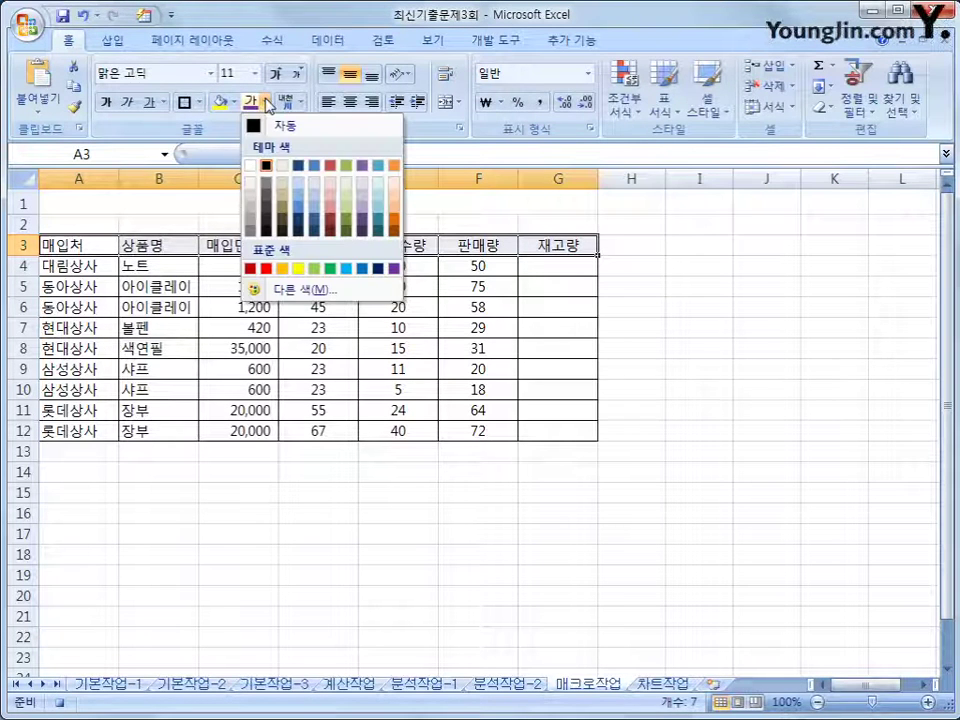
click(362, 269)
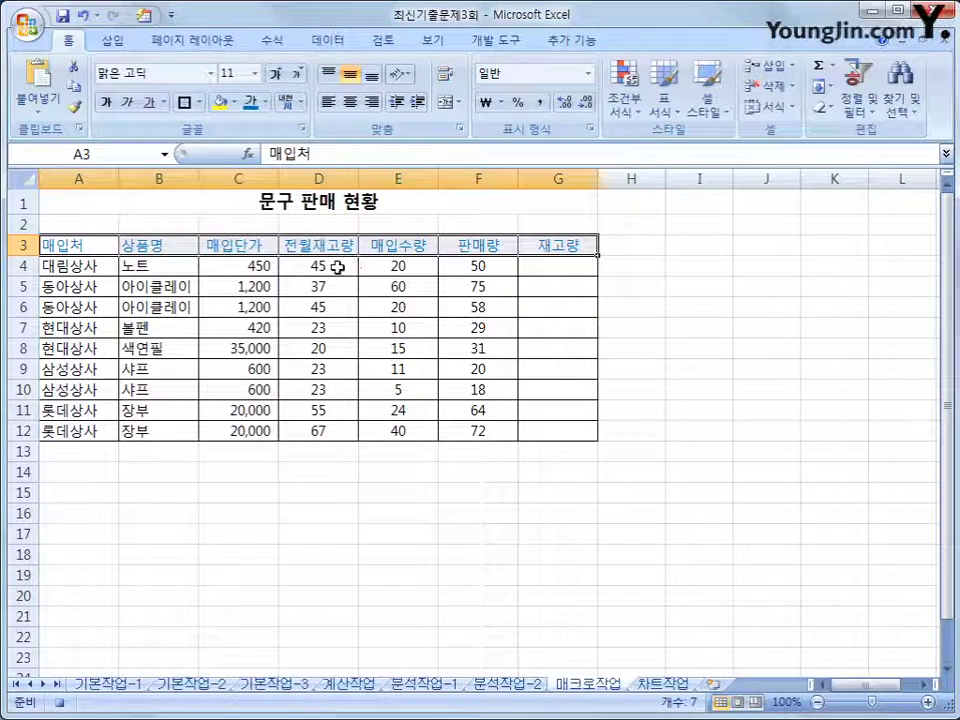
Step: Fill the header cells A3:G3 with standard yellow, center their text horizontally, and finish recording the macro
click(234, 102)
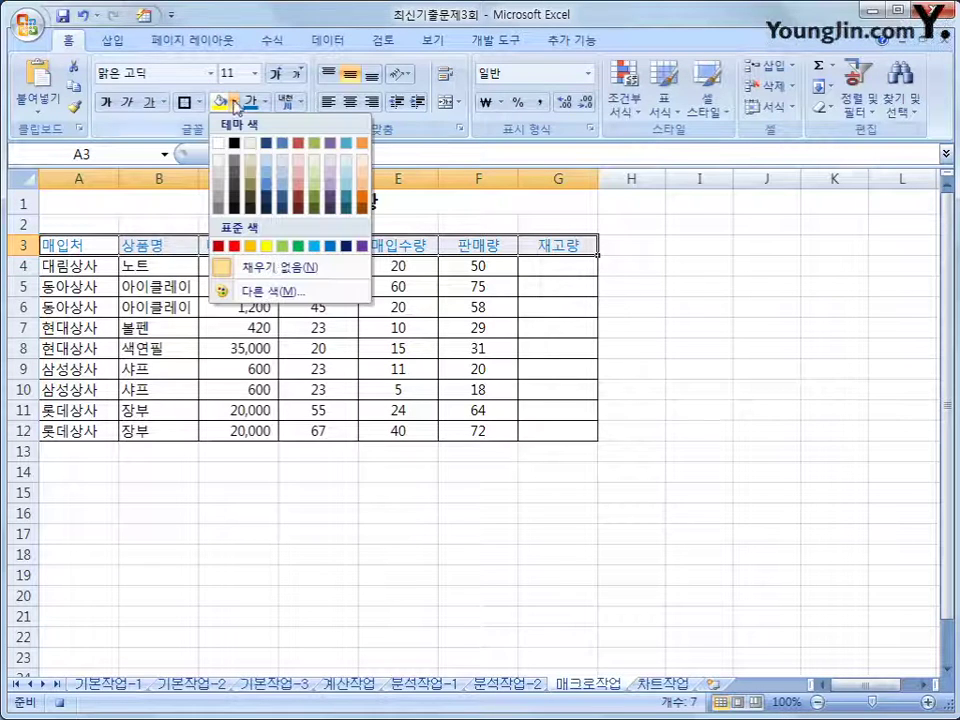
click(268, 246)
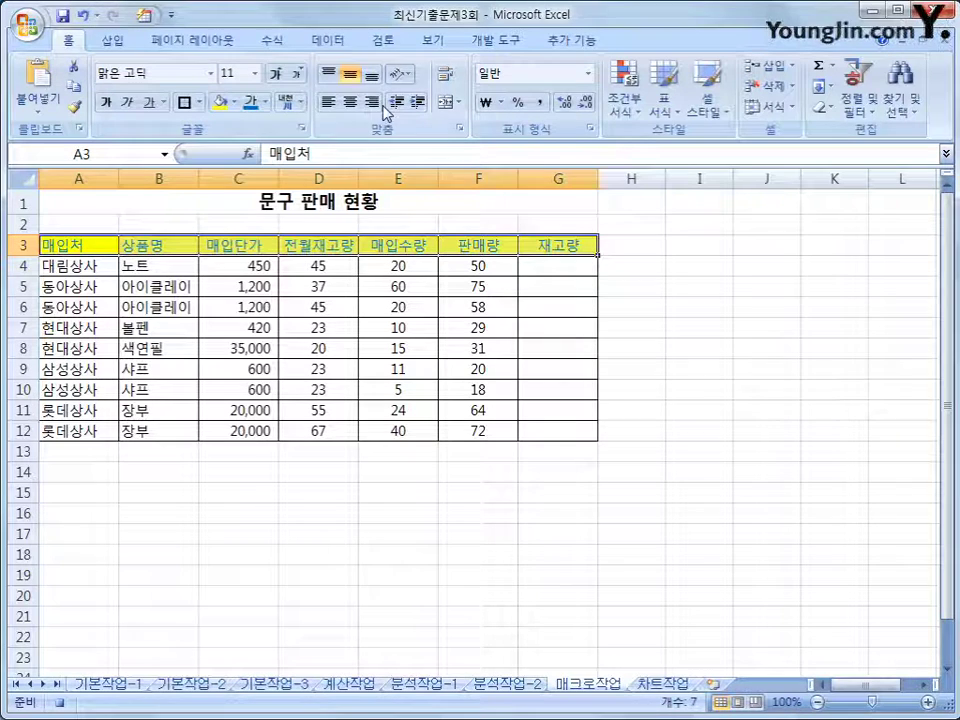
click(351, 105)
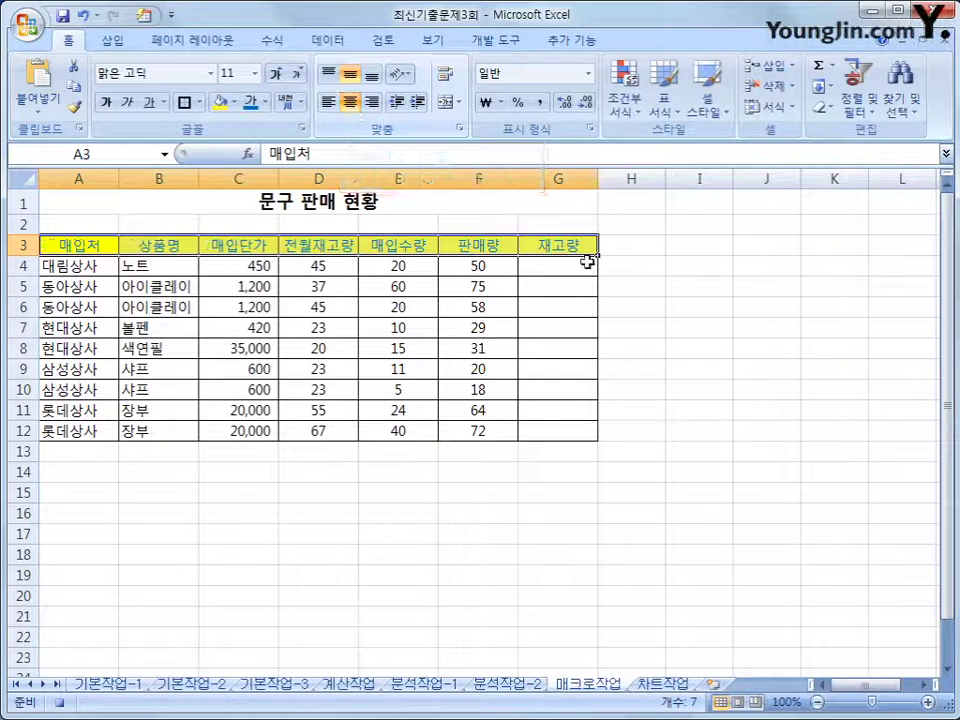
click(556, 249)
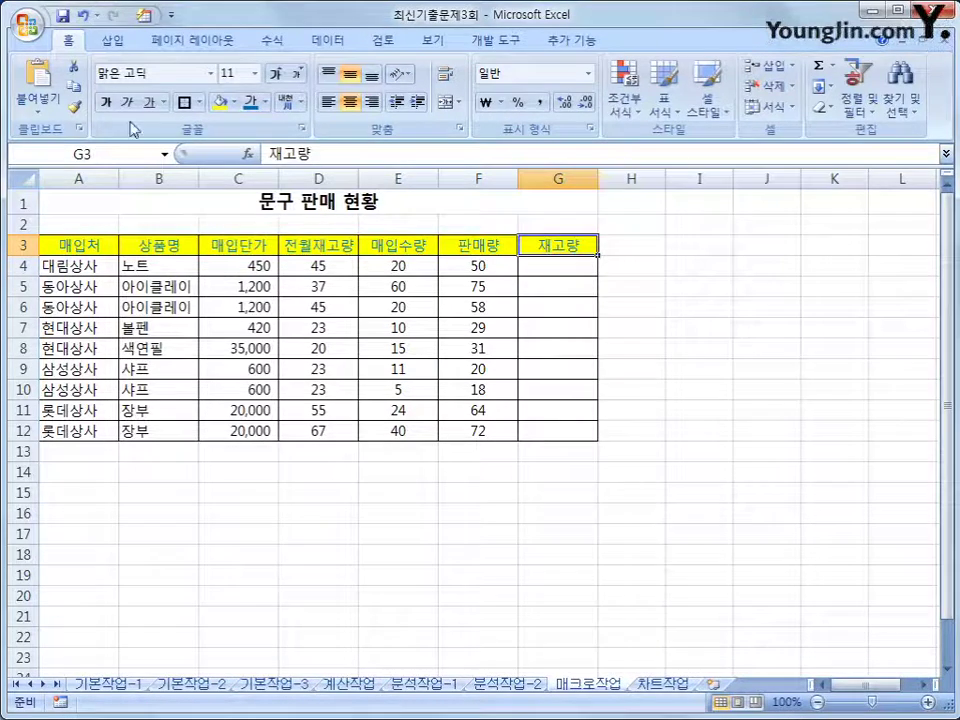
Step: Draw a hexagon basic shape covering cells I3:J5 and label it 서식
click(114, 40)
click(207, 110)
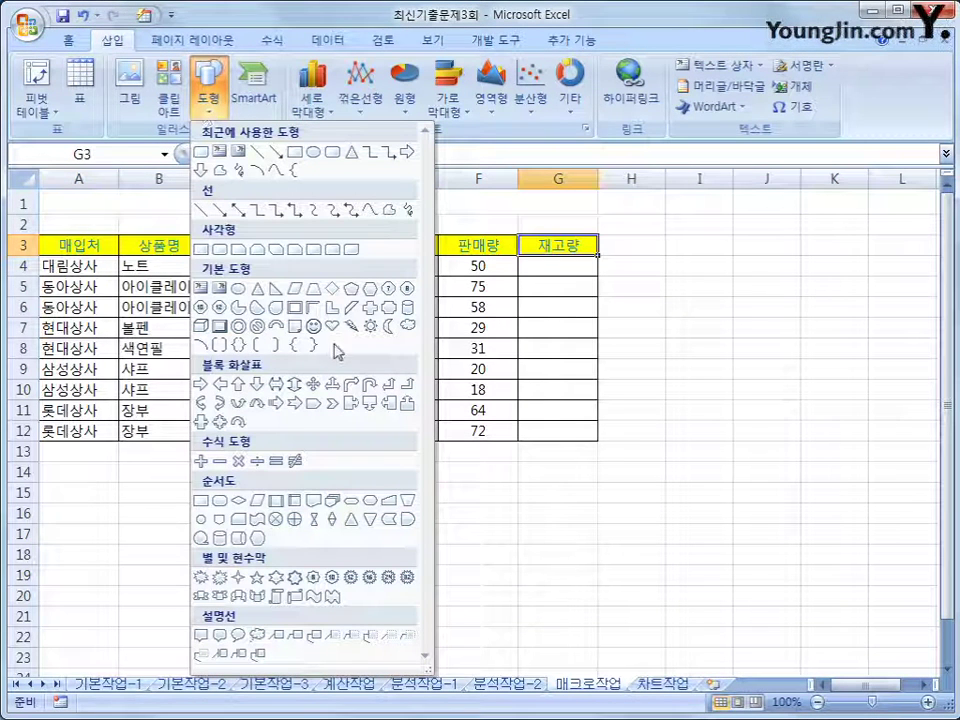
click(369, 292)
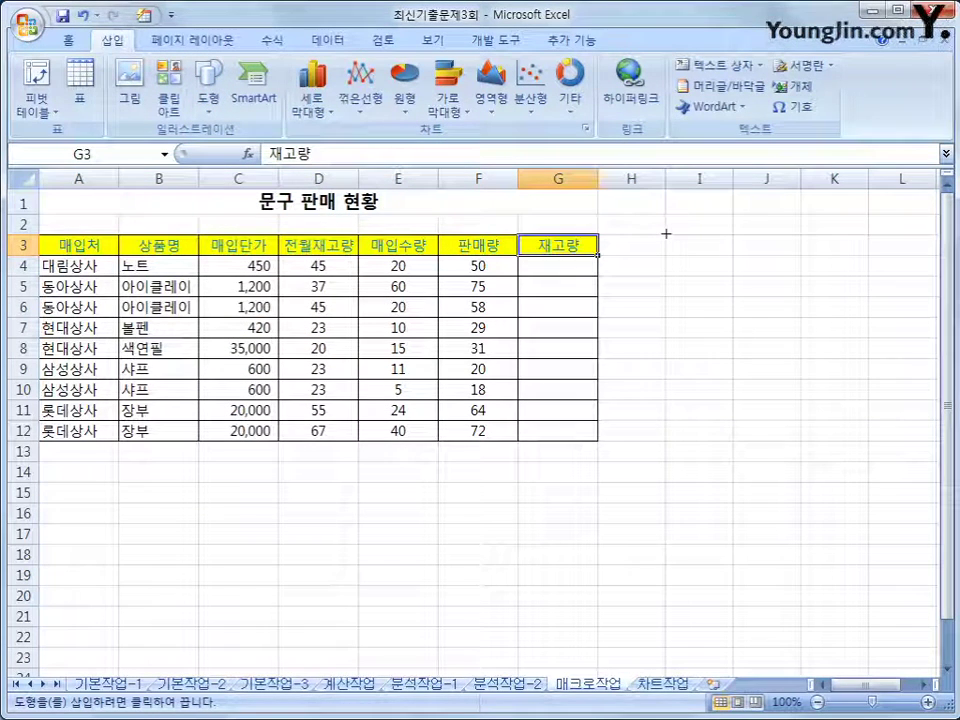
drag(665, 235, 797, 297)
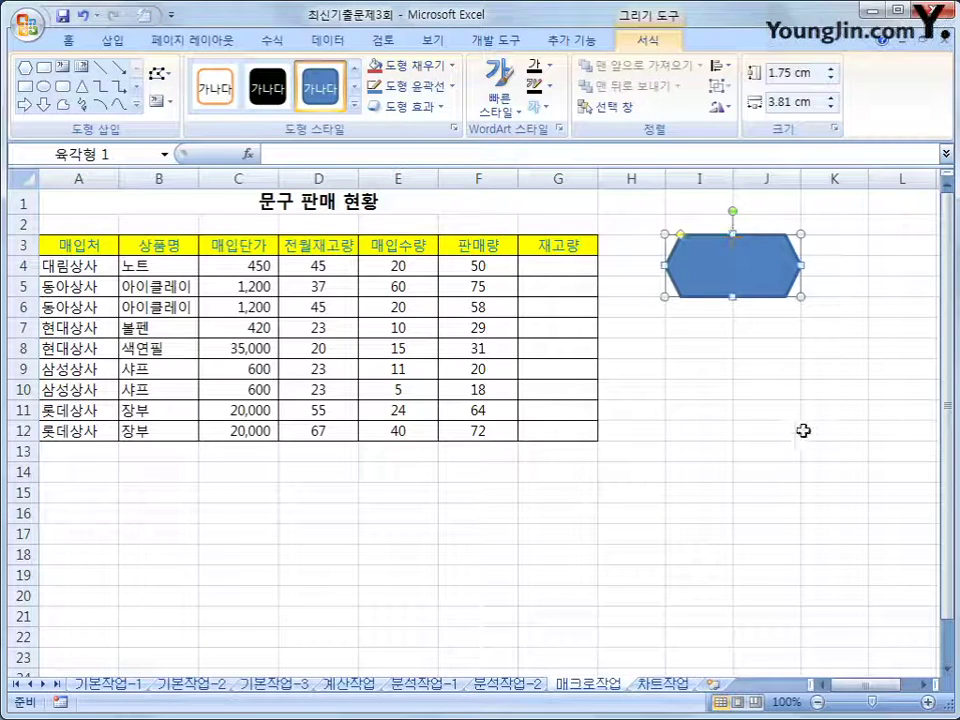
text(서식)
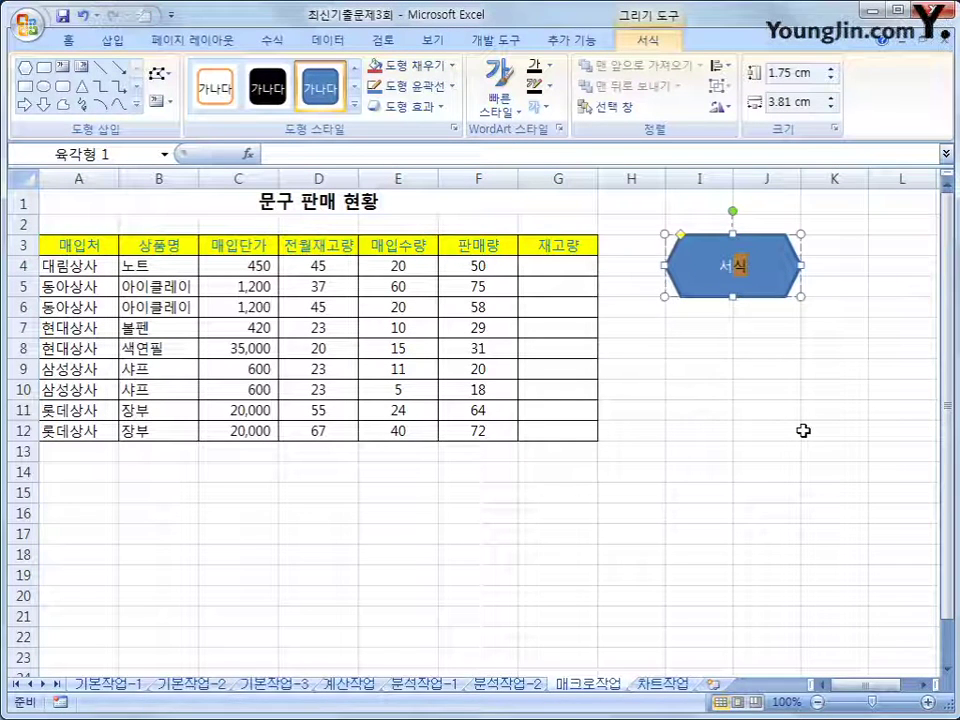
Step: Assign the 서식 macro to the hexagon and deselect the shape
right_click(781, 249)
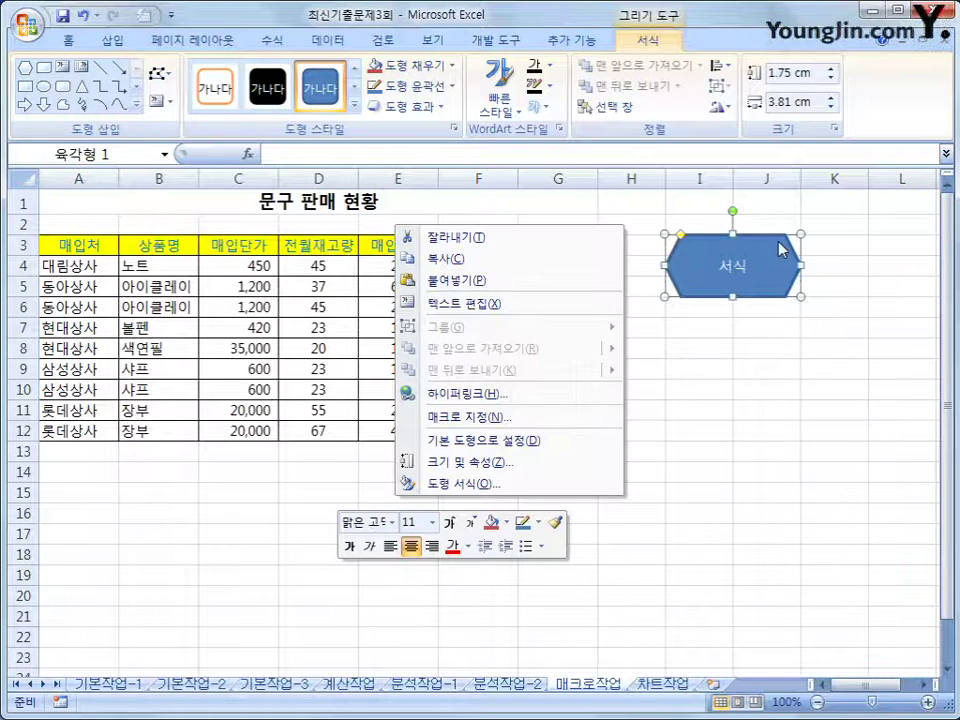
click(526, 420)
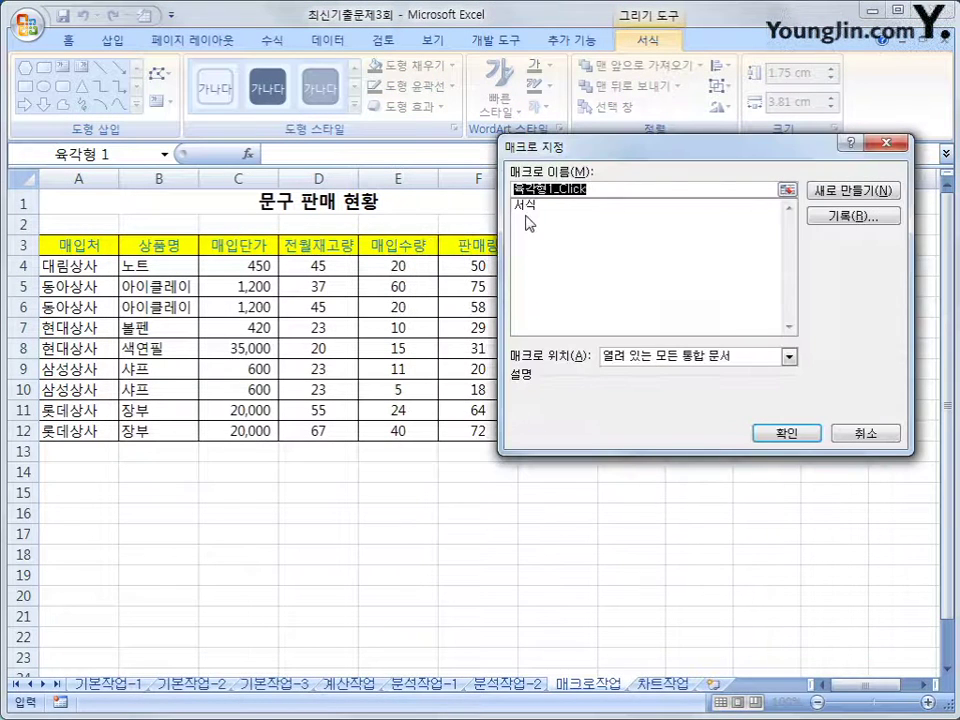
click(528, 206)
click(798, 437)
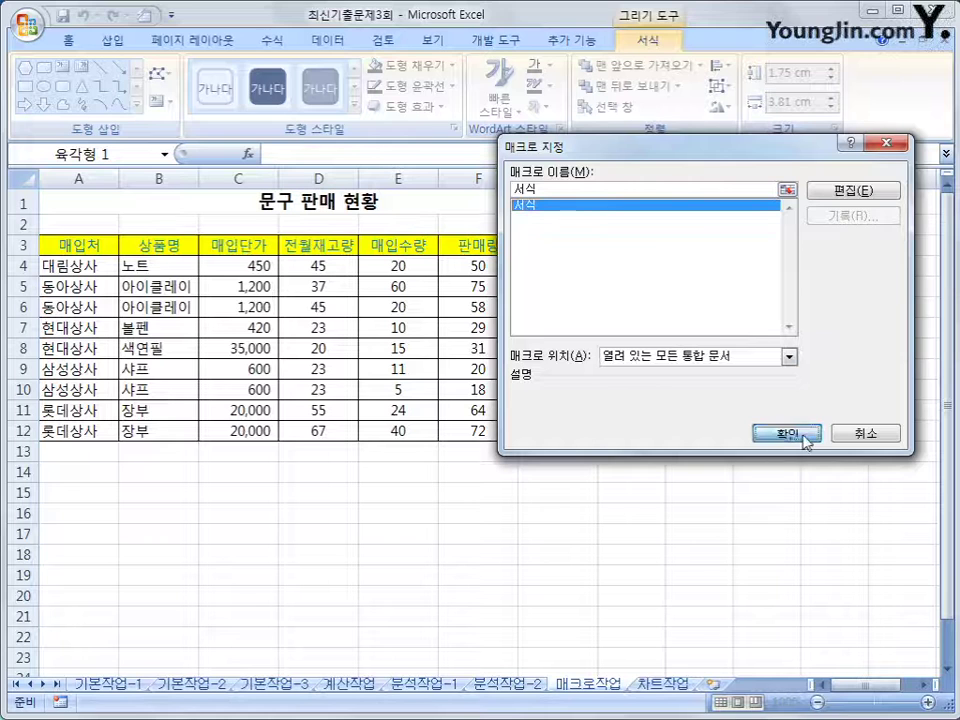
click(806, 534)
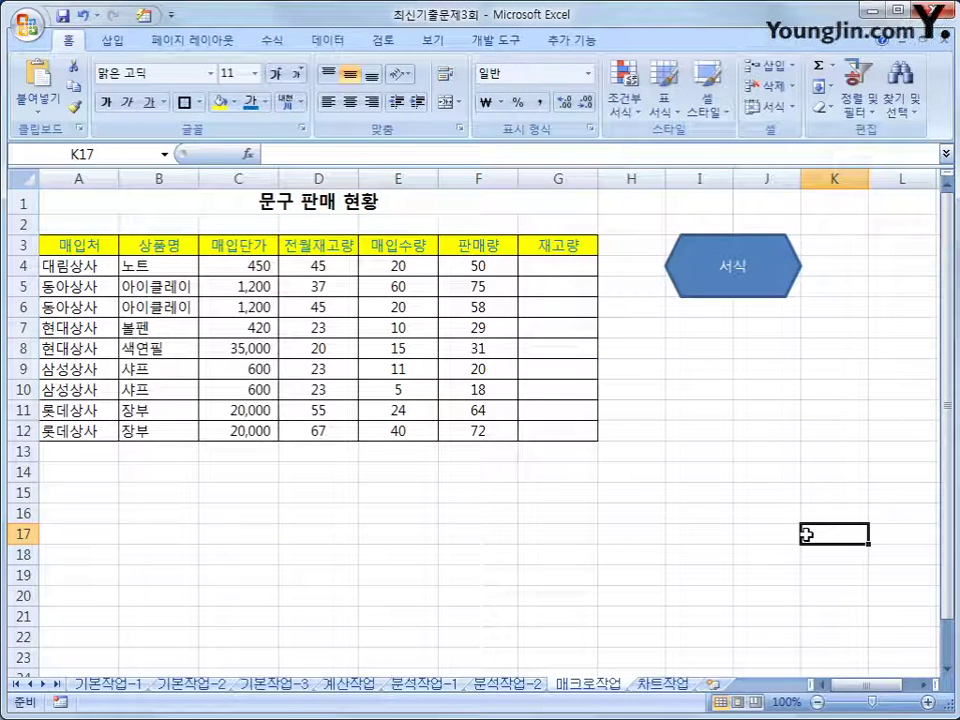
Step: Start recording a new macro named 재고량, stored in the current workbook
click(63, 704)
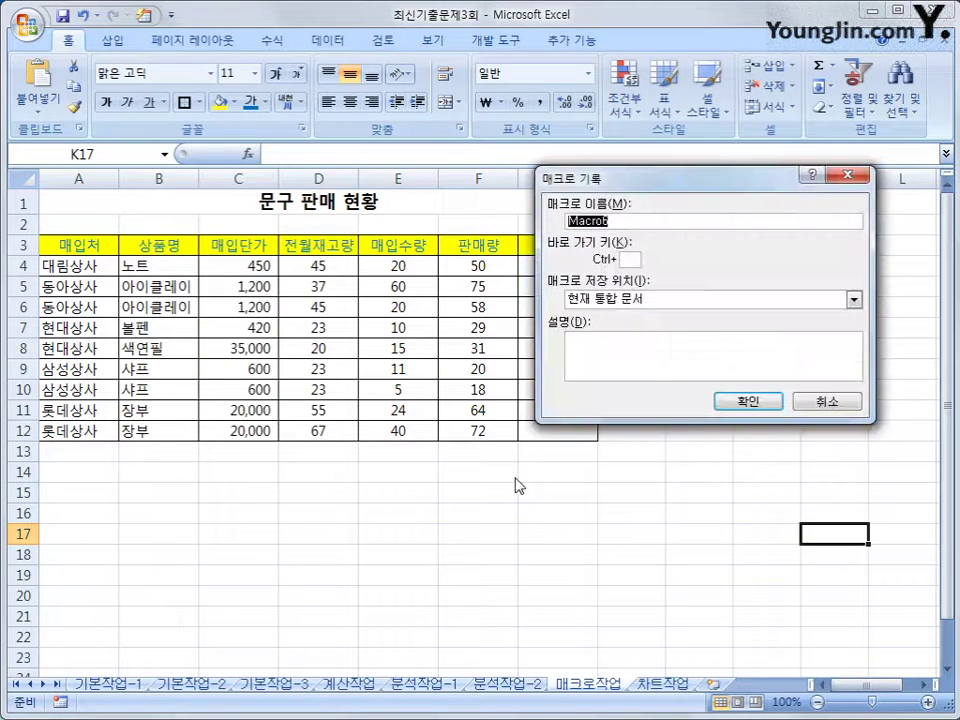
text(ㅈ)
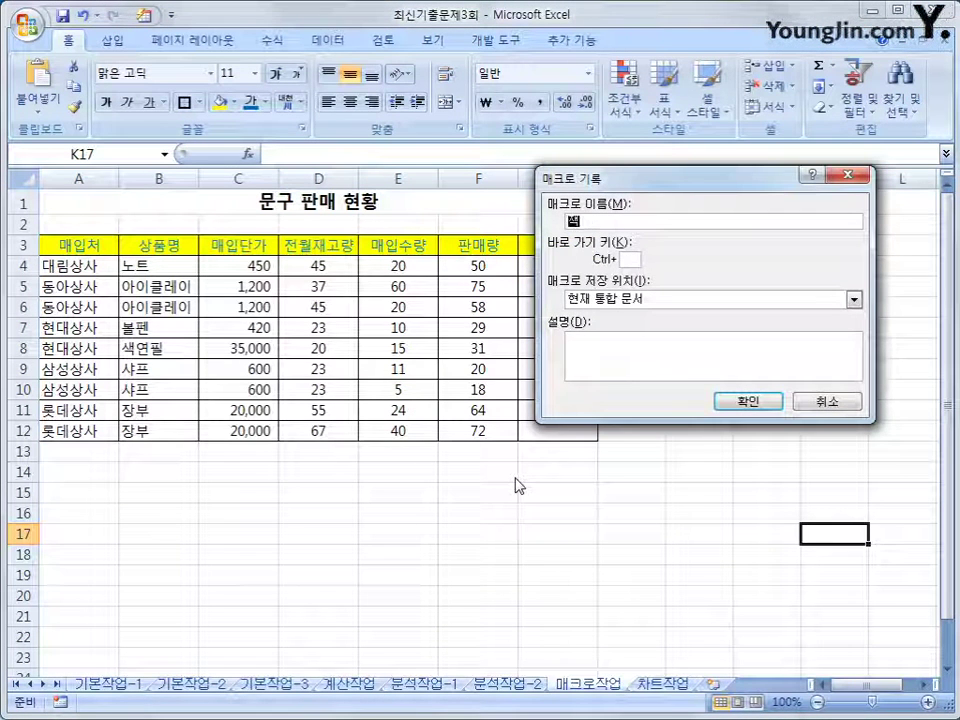
text(고량)
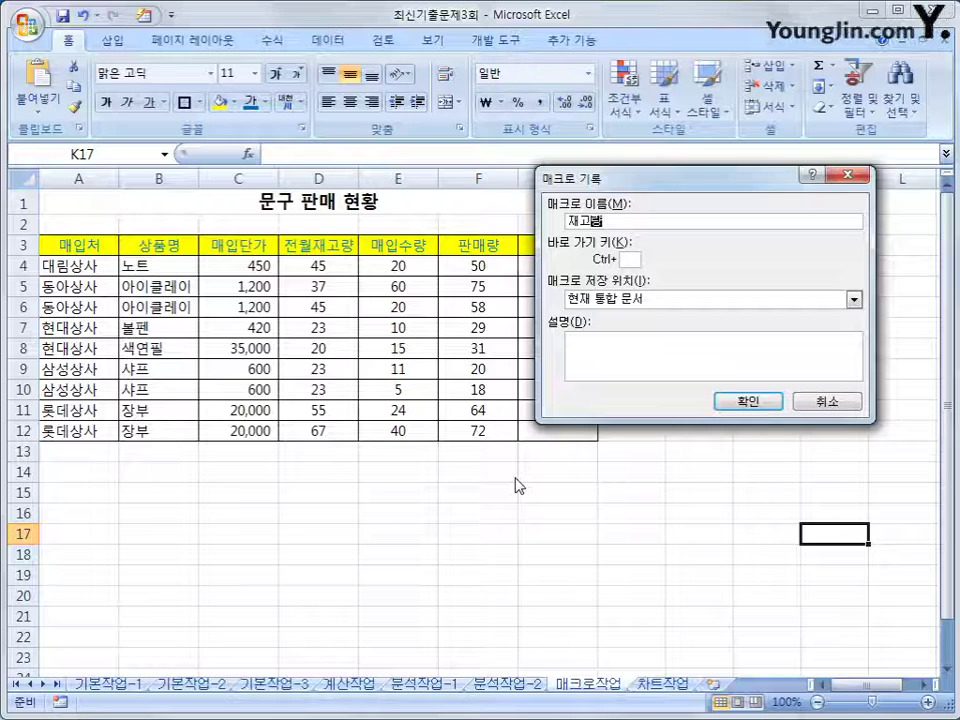
click(739, 403)
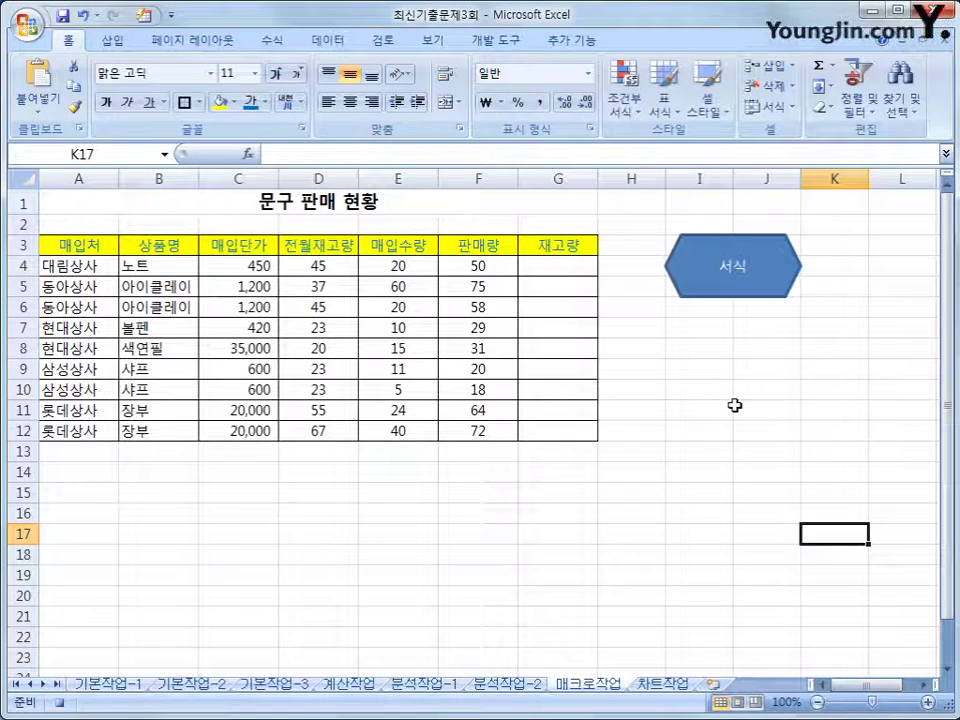
Step: Calculate the 재고량 in cell G4 with the formula =D4+E4-F4
click(549, 266)
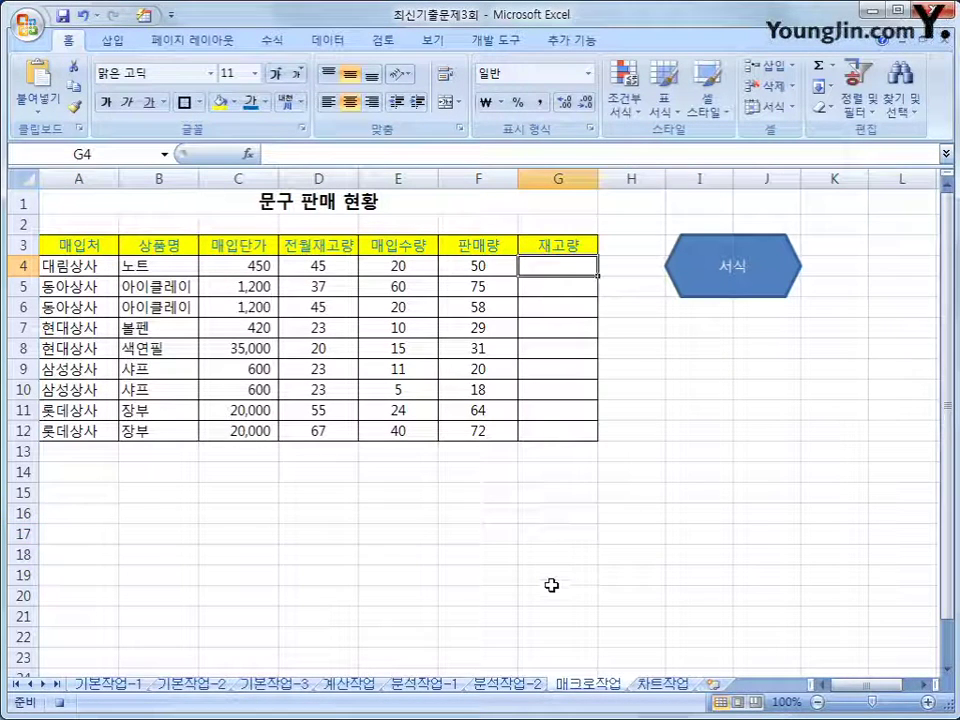
text(=)
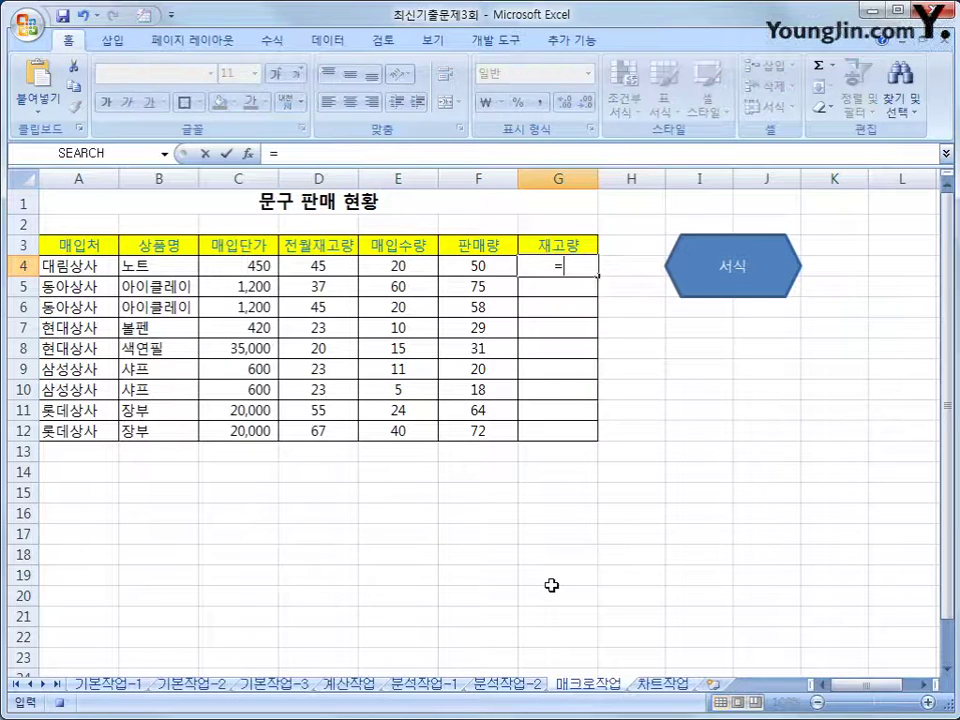
key(Left)
key(Left)
key(Left)
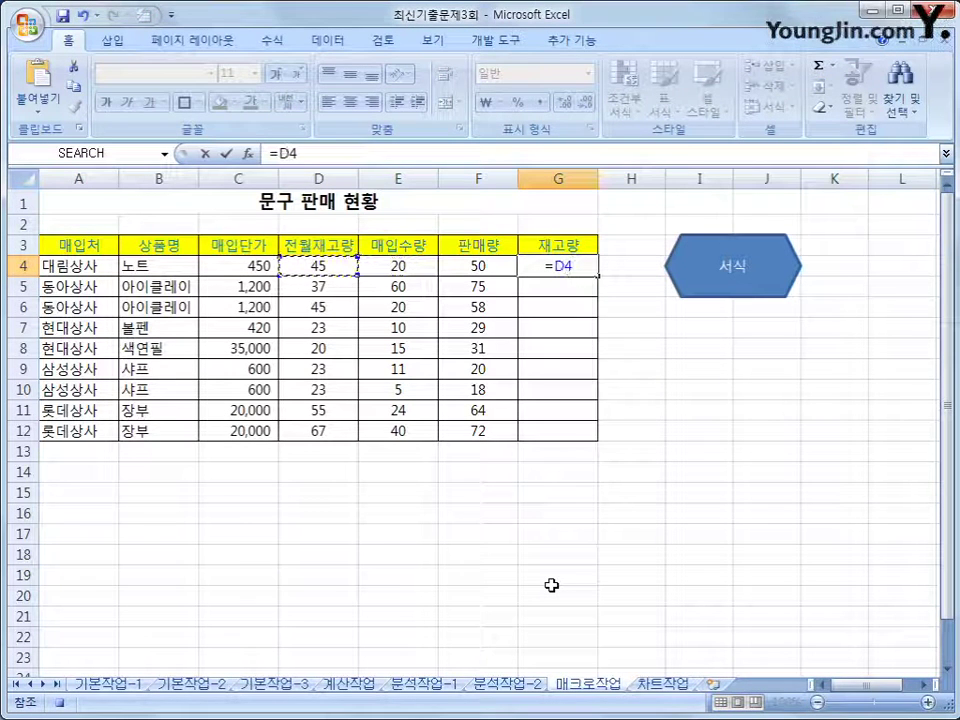
text(+)
key(Left)
key(Left)
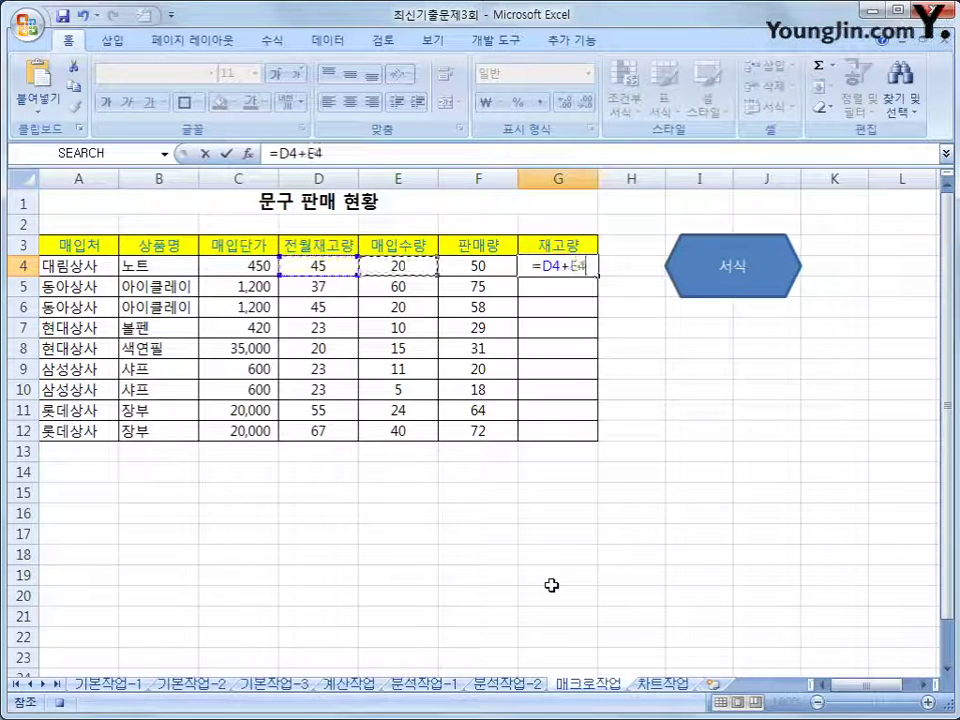
text(-)
key(Left)
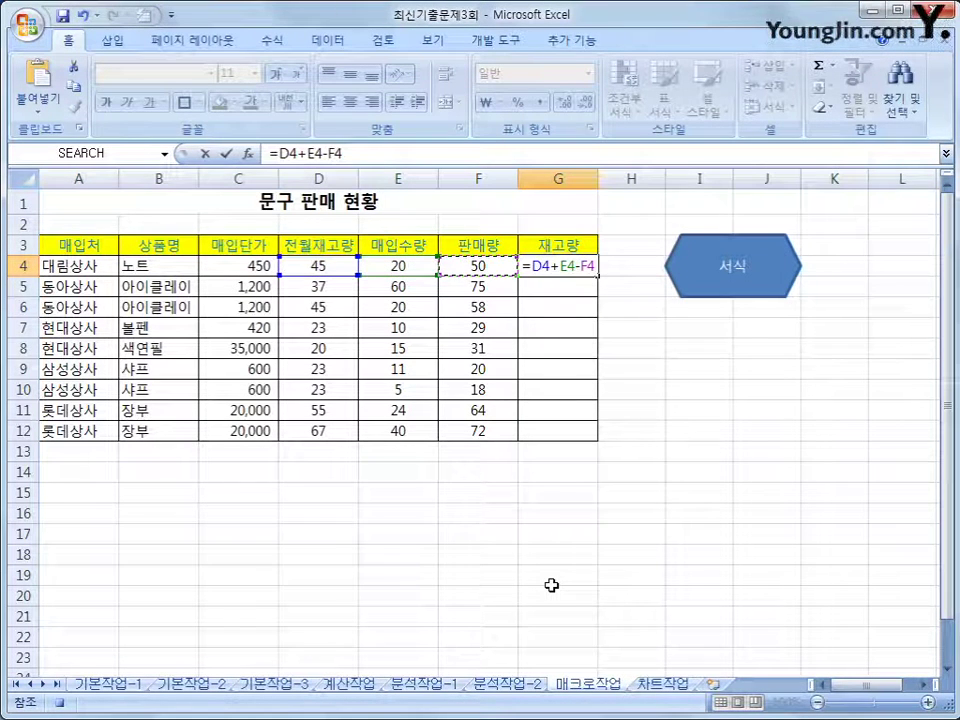
key(Return)
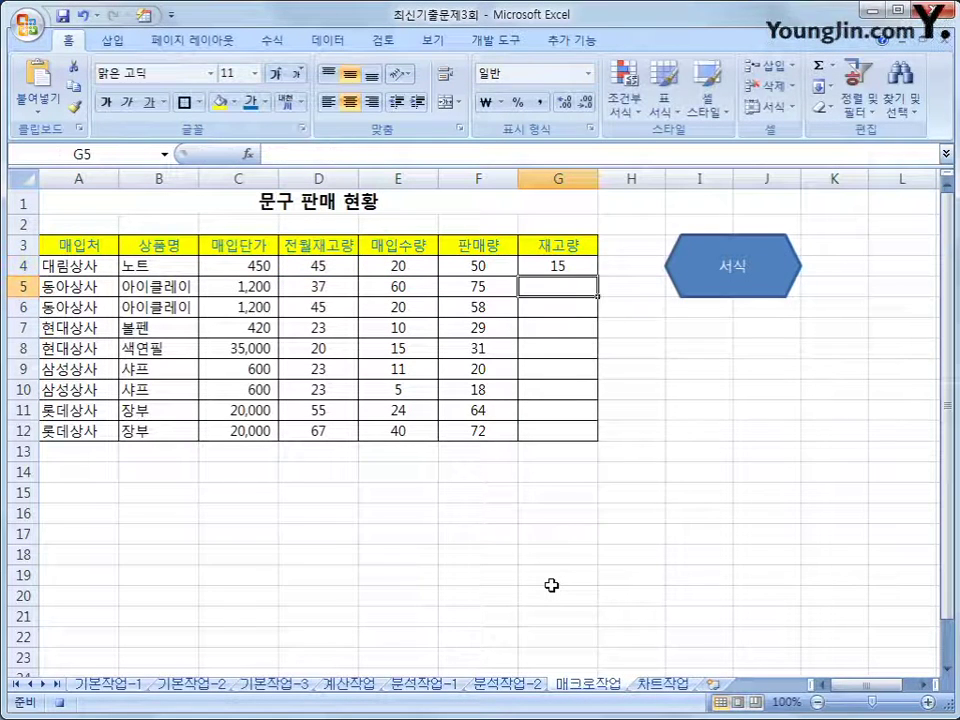
Step: Fill the G4 stock formula down through G12 and stop recording the macro
click(560, 262)
drag(601, 278, 600, 447)
click(583, 433)
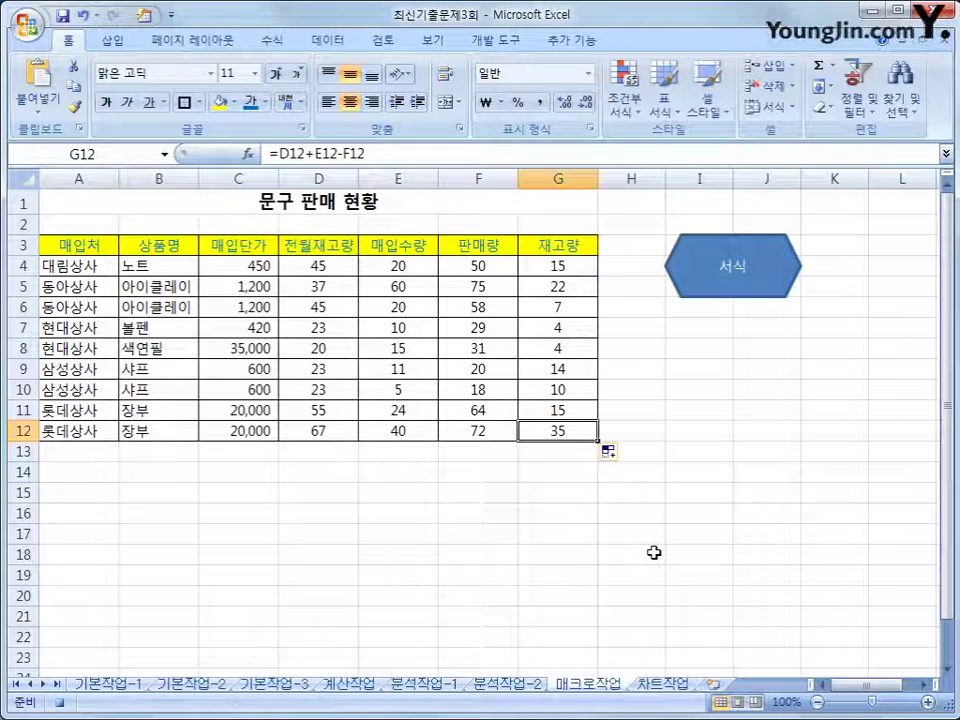
click(62, 703)
click(219, 600)
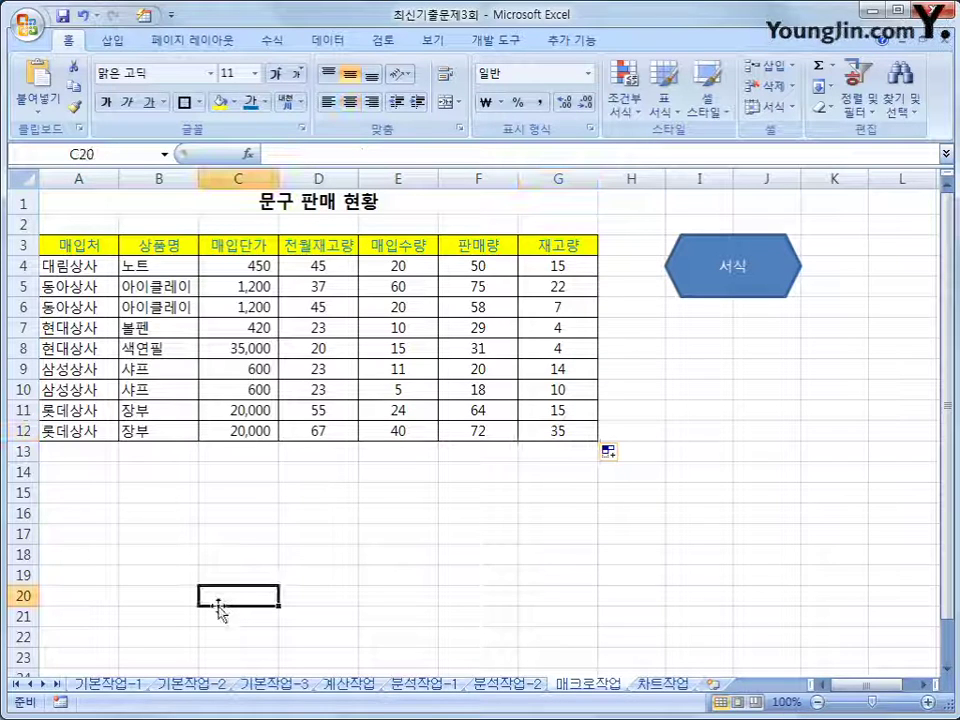
Step: Draw a plaque (배지) basic shape covering cells I7:J9 and label it 재고량
click(112, 42)
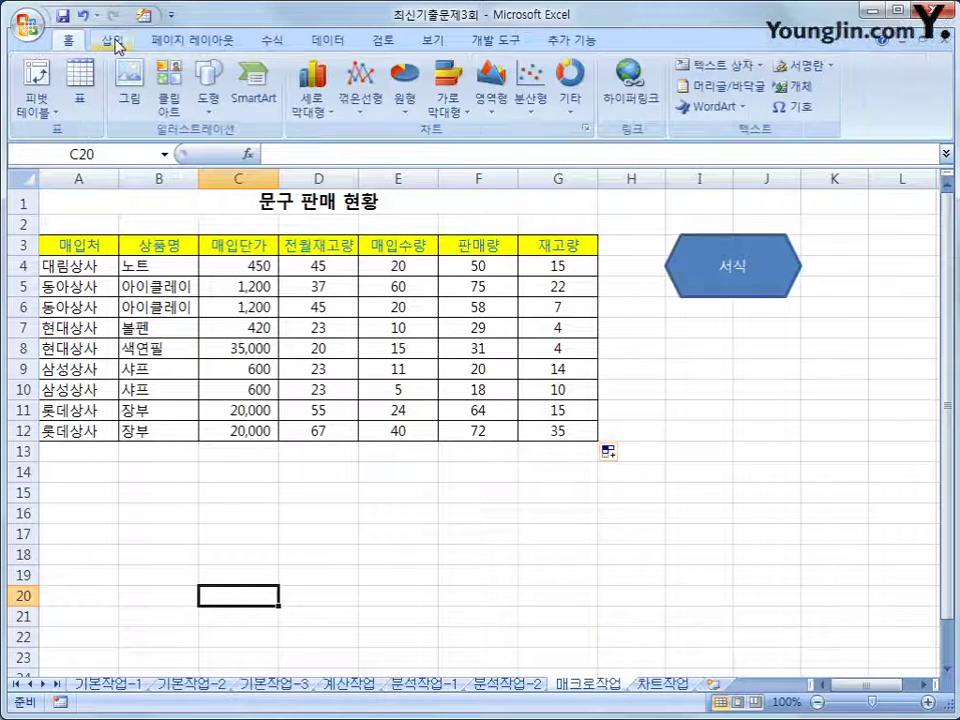
click(209, 104)
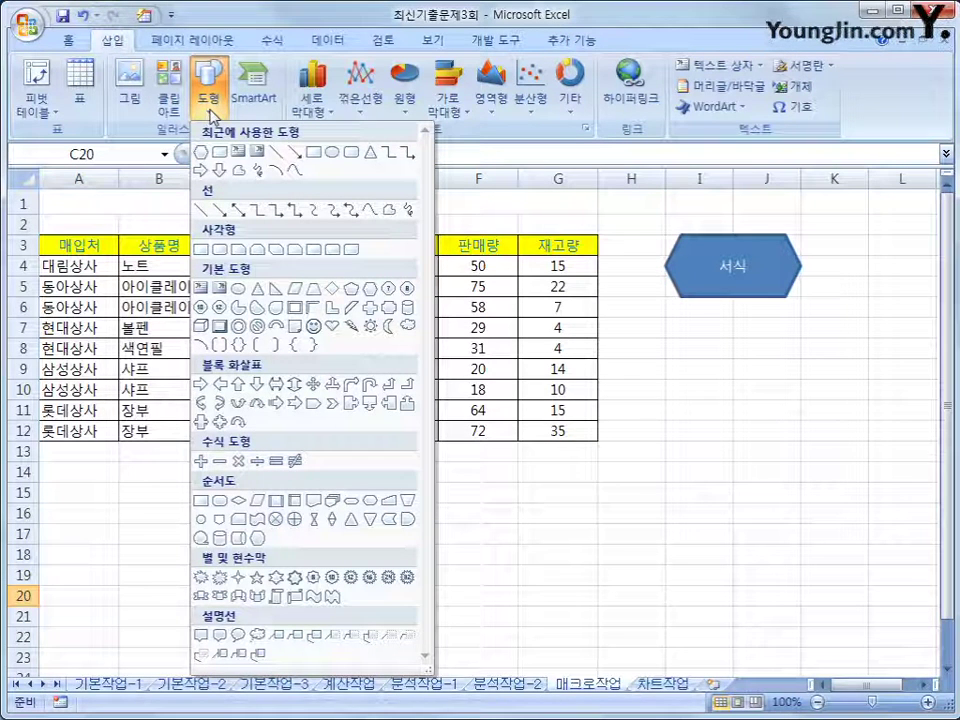
click(390, 312)
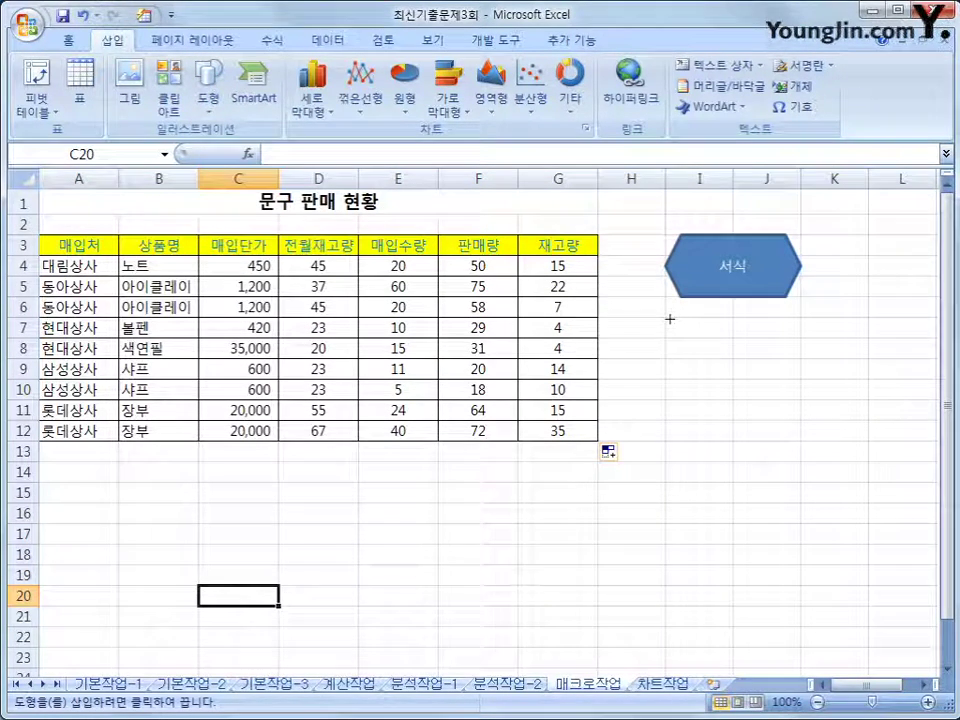
mouse_move(665, 318)
mouse_down()
mouse_move(793, 334)
mouse_move(789, 377)
mouse_up()
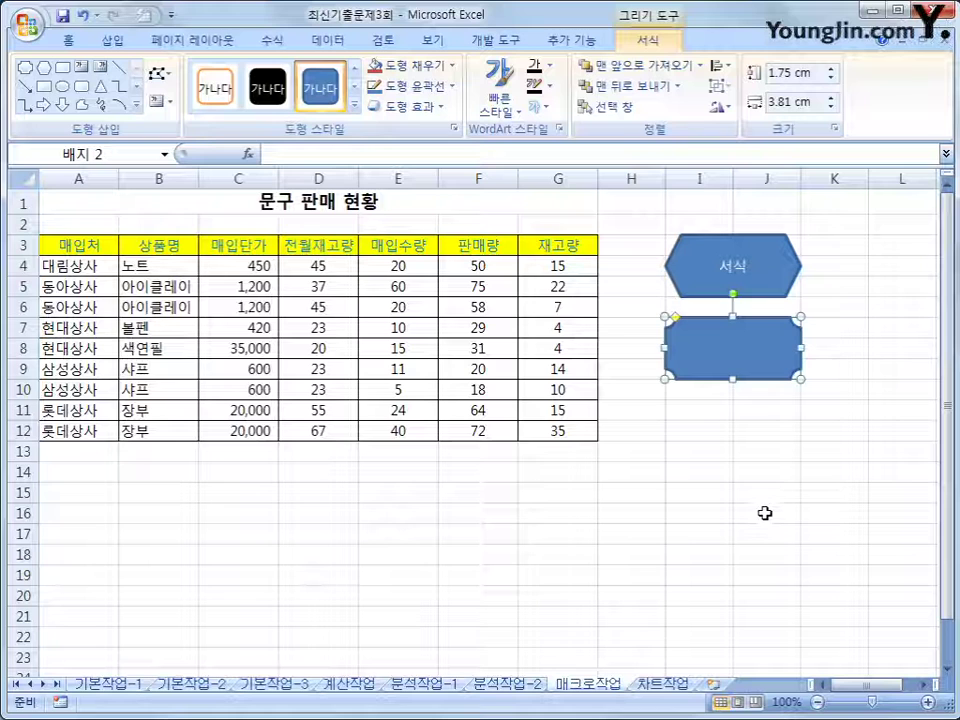
text(재고량)
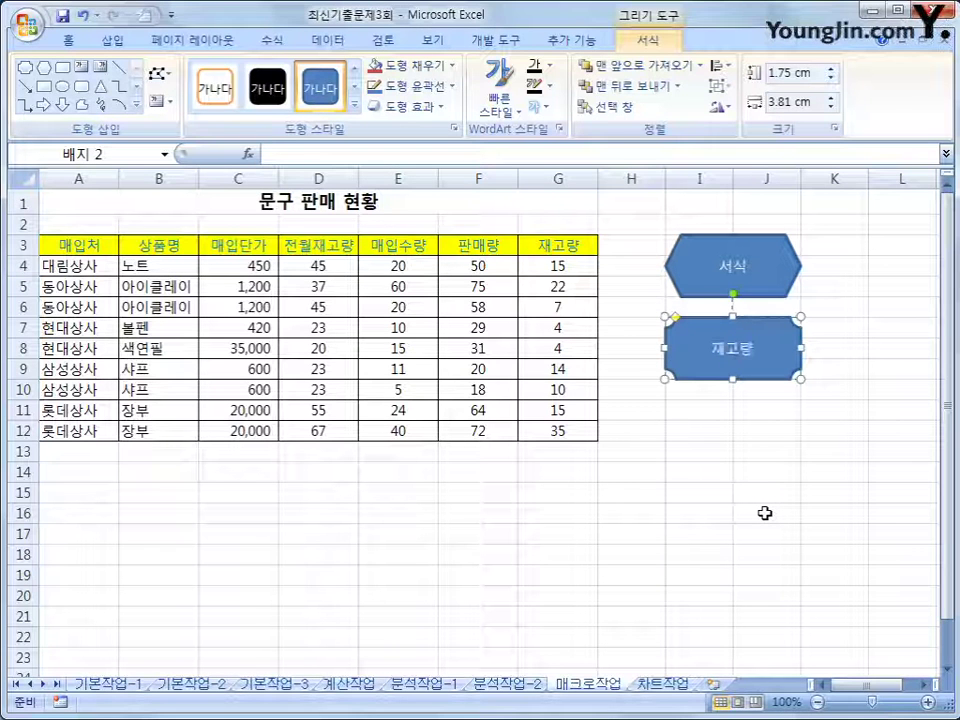
Step: Assign the 재고량 macro to the plaque shape and deselect it
right_click(798, 343)
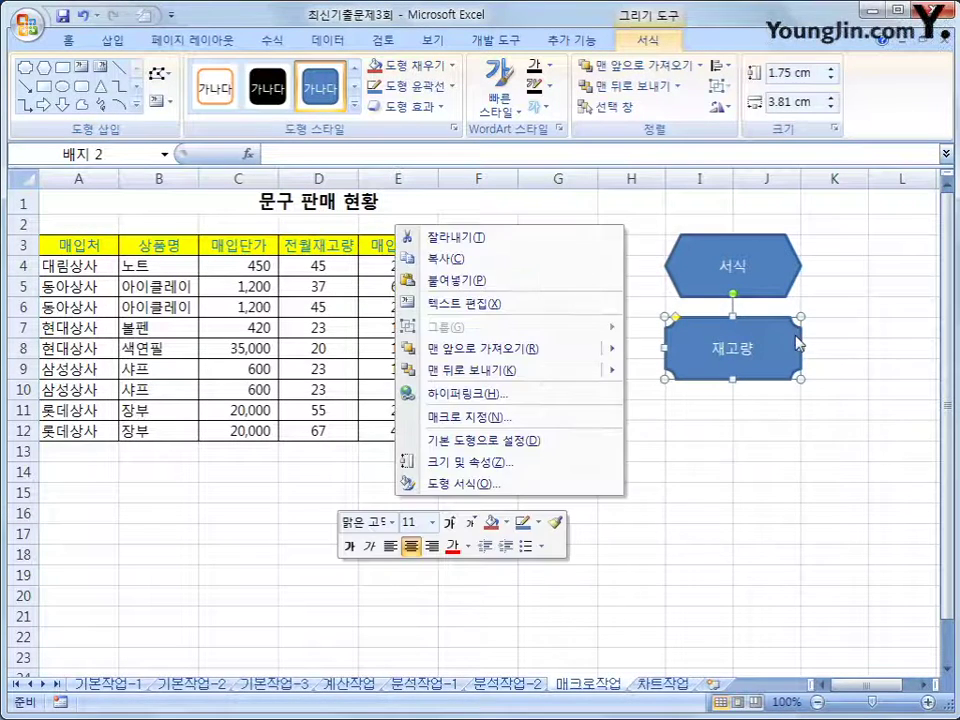
click(572, 416)
click(568, 216)
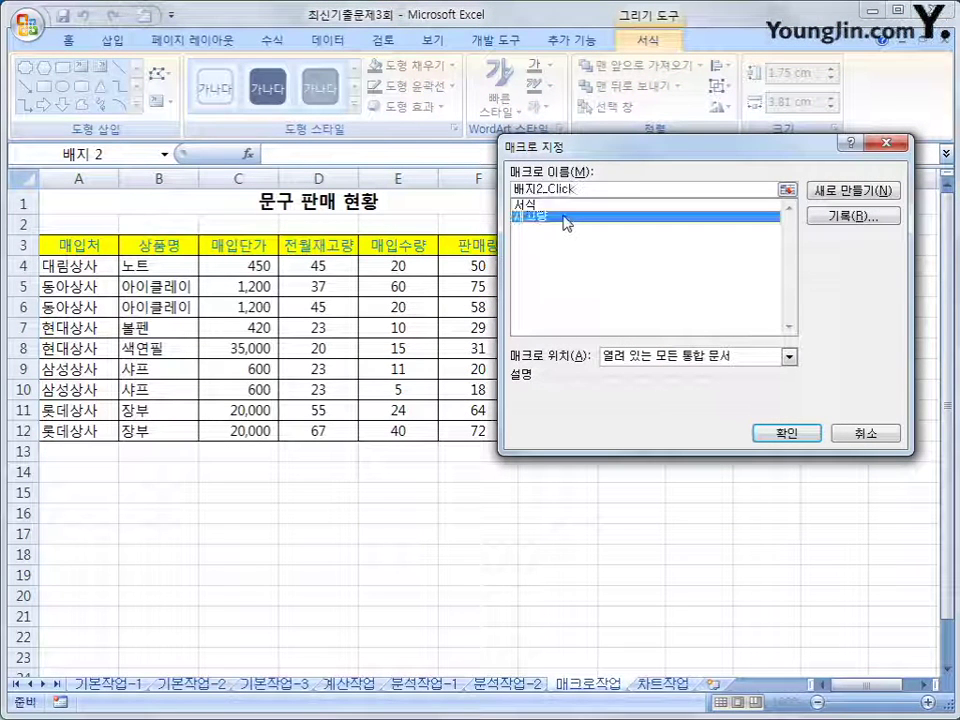
click(775, 436)
click(748, 555)
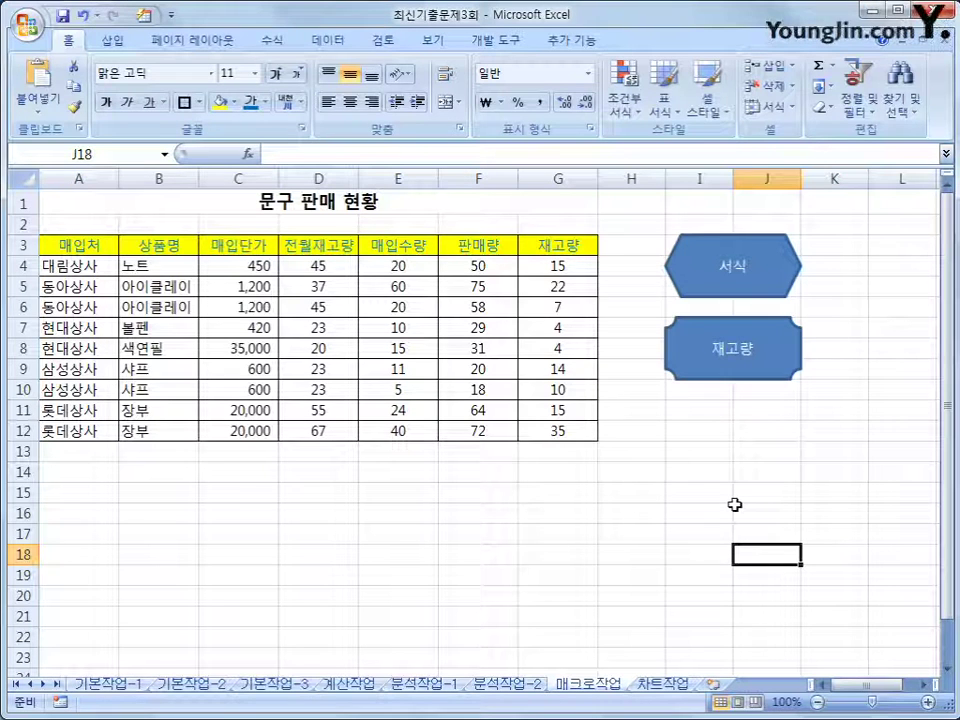
Step: On the 차트작업 sheet, delete the 순이익 data series from the column chart
click(656, 686)
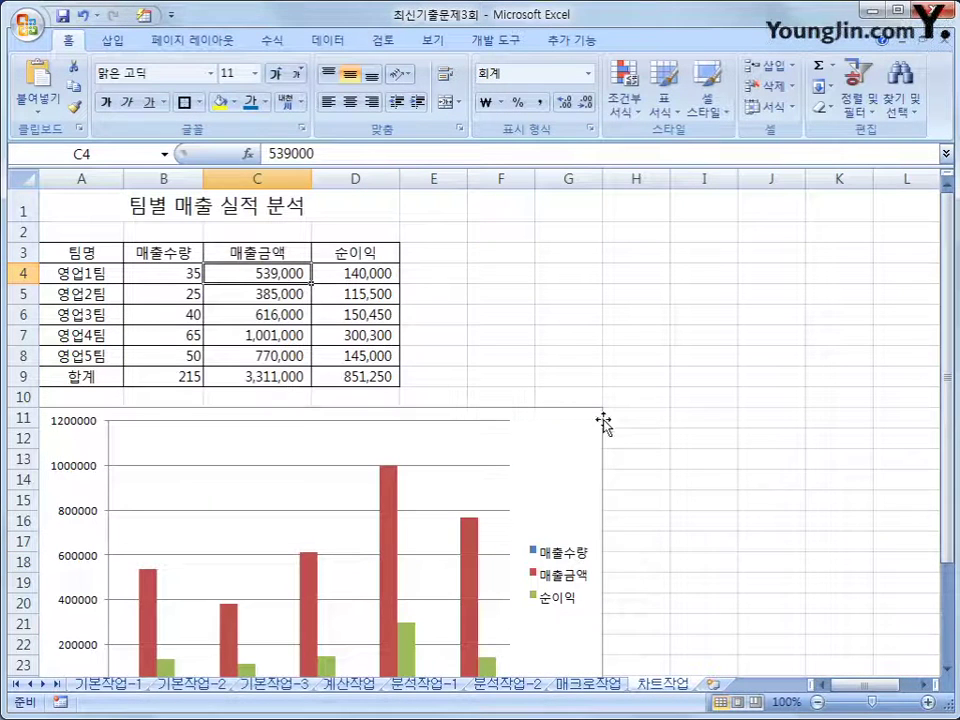
click(694, 418)
scroll(696, 402, down, 2)
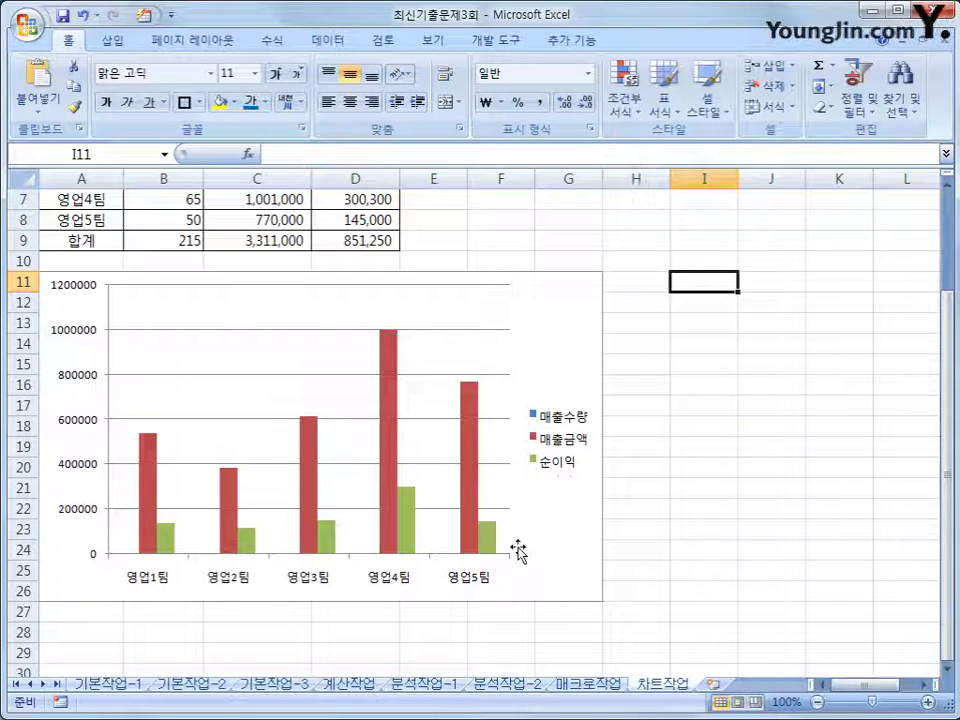
click(489, 546)
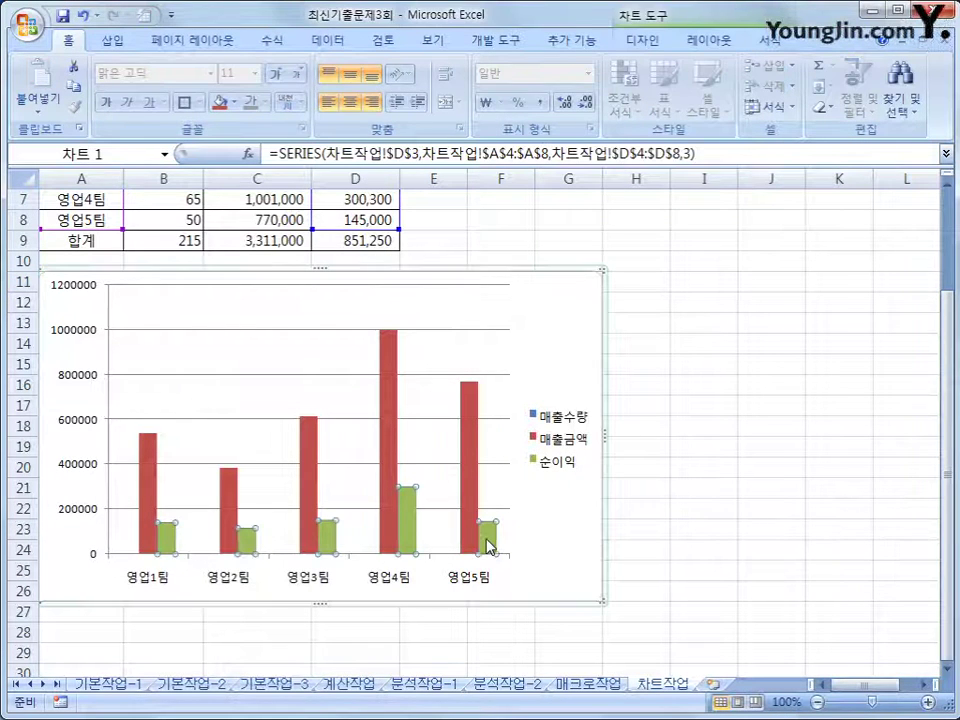
scroll(735, 560, up, 1)
scroll(733, 563, up, 1)
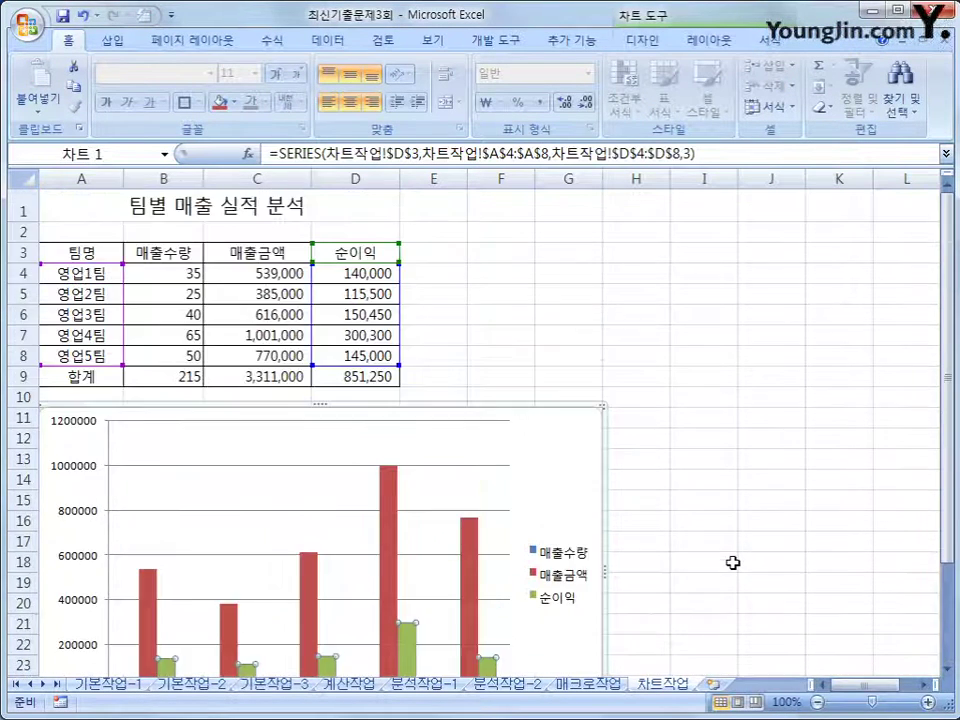
scroll(733, 563, down, 3)
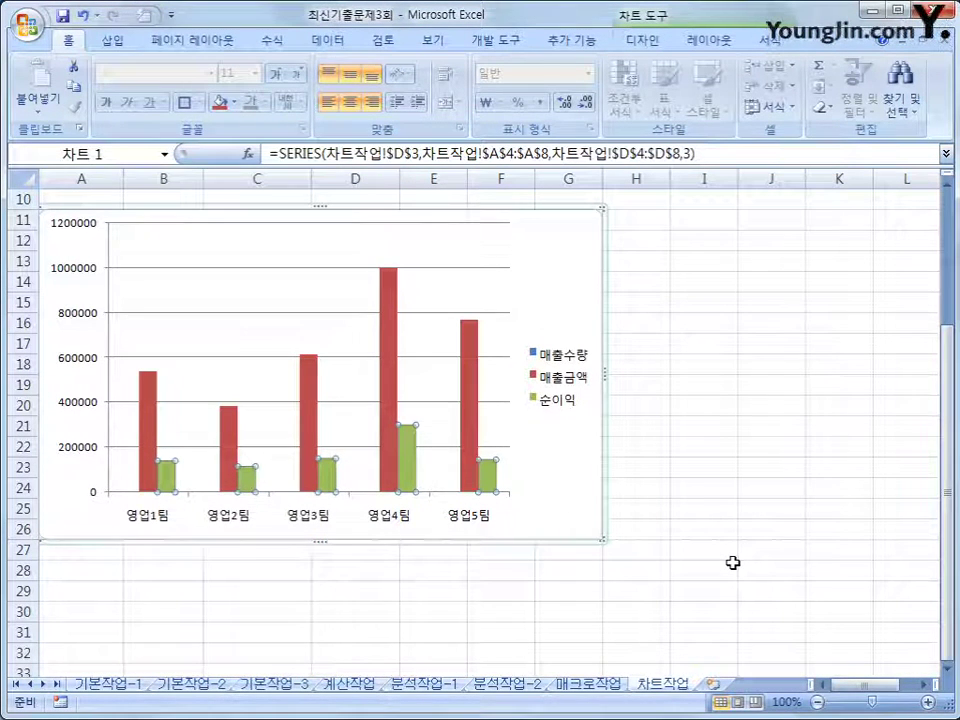
key(Delete)
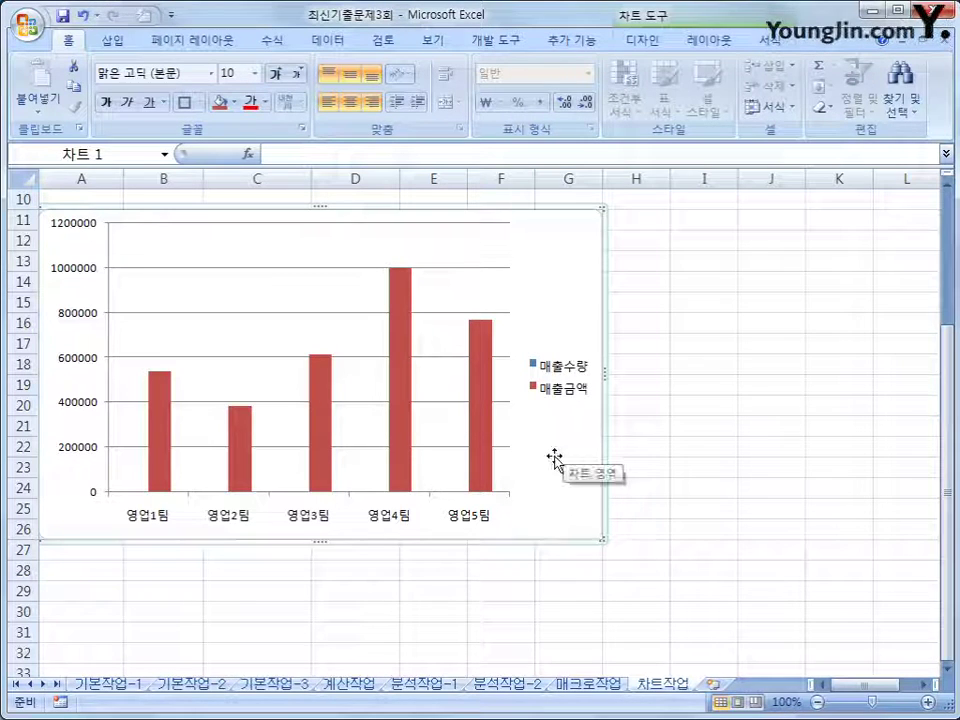
Step: Change the 매출금액 series to a line chart with markers (표식이 있는 꺾은선형)
click(396, 316)
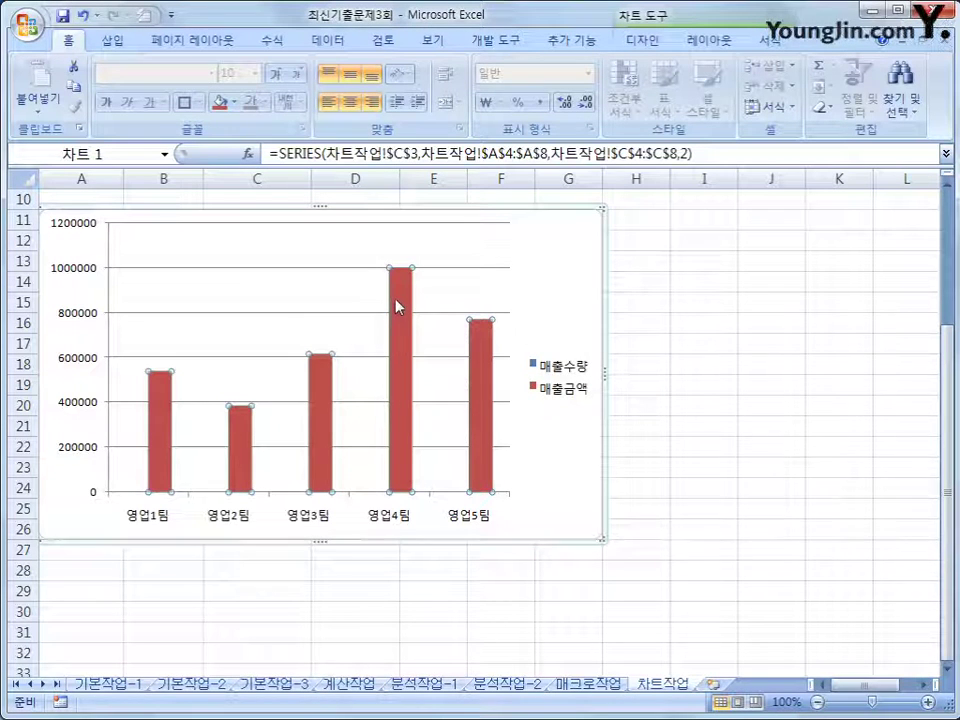
right_click(395, 302)
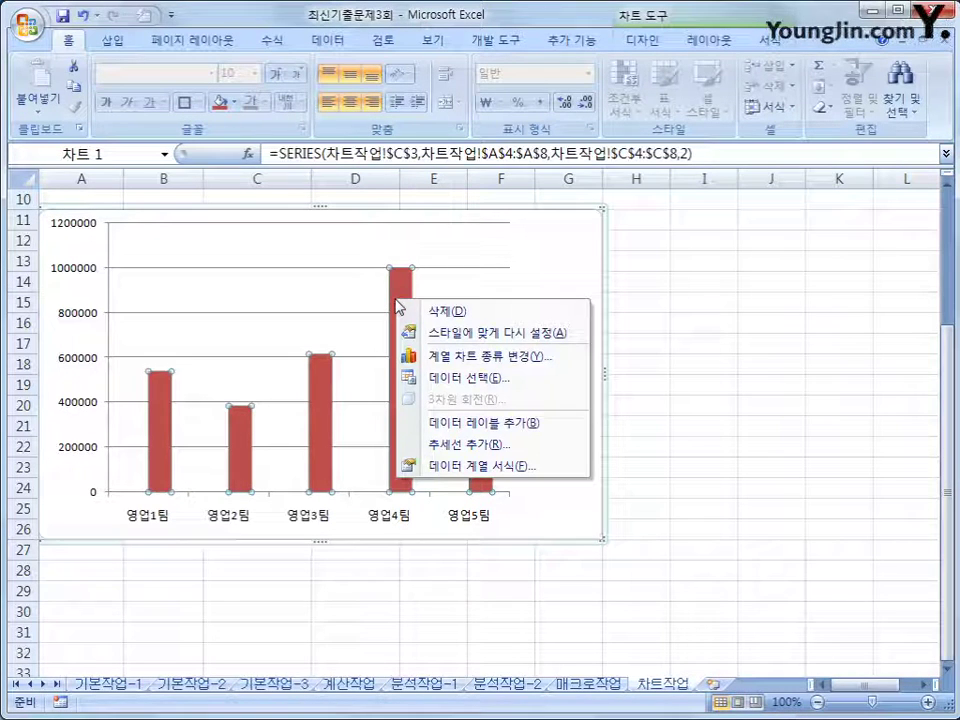
click(533, 368)
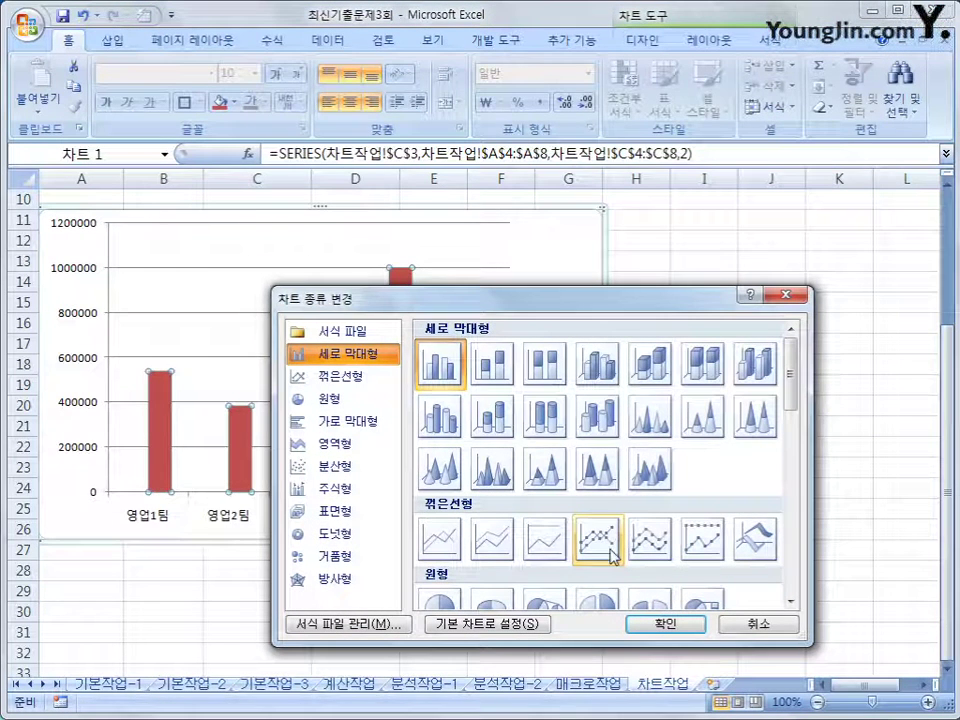
click(612, 555)
click(632, 623)
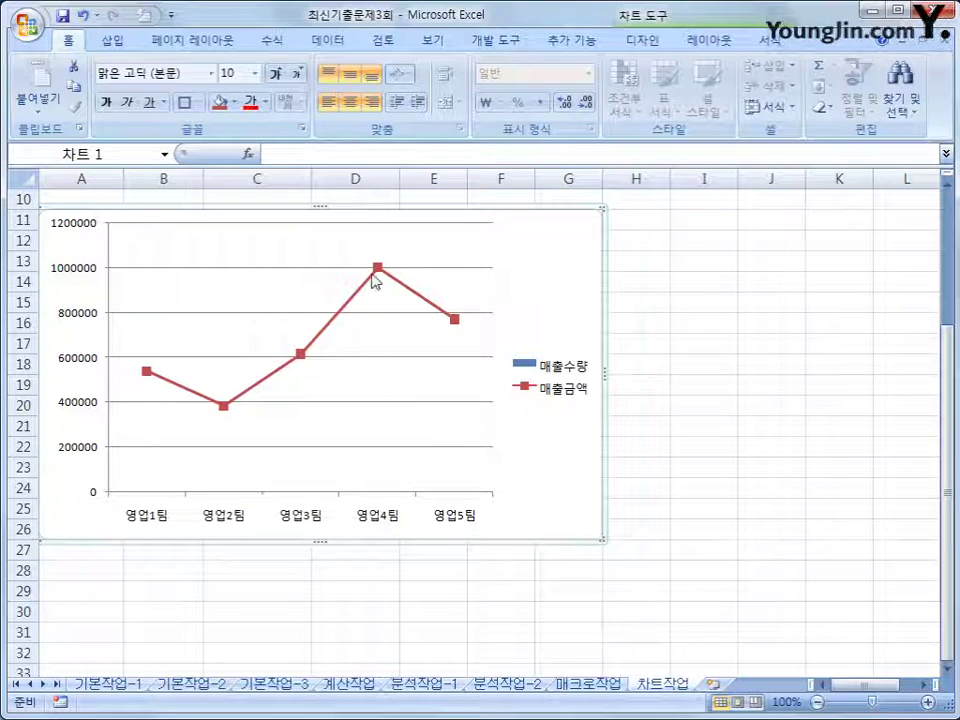
Step: Plot the 매출금액 line series on the secondary axis (보조 축)
click(377, 270)
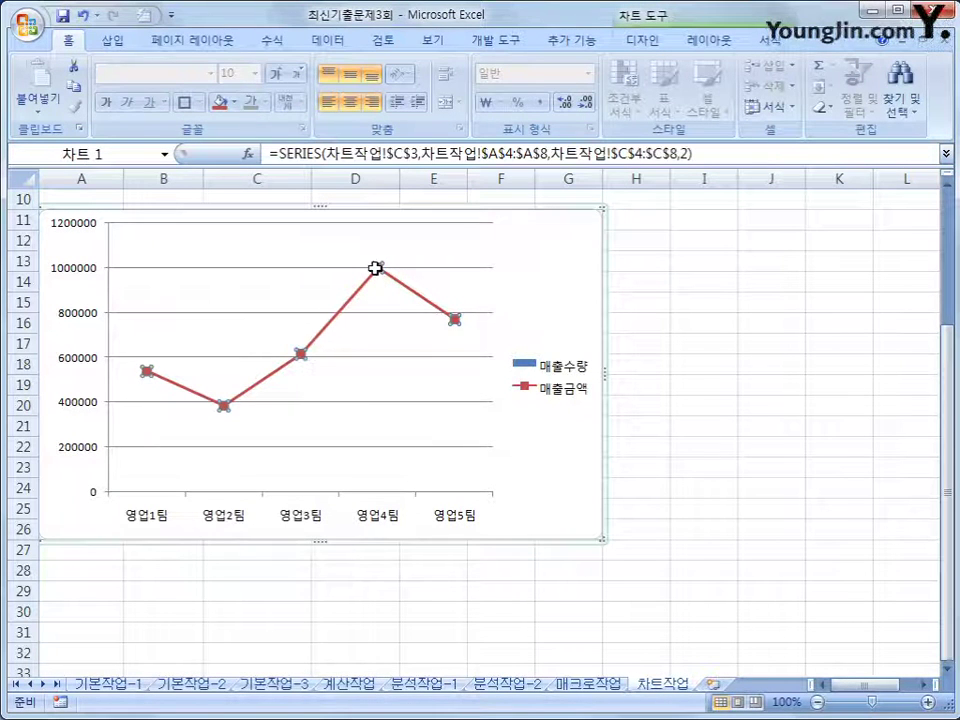
right_click(377, 270)
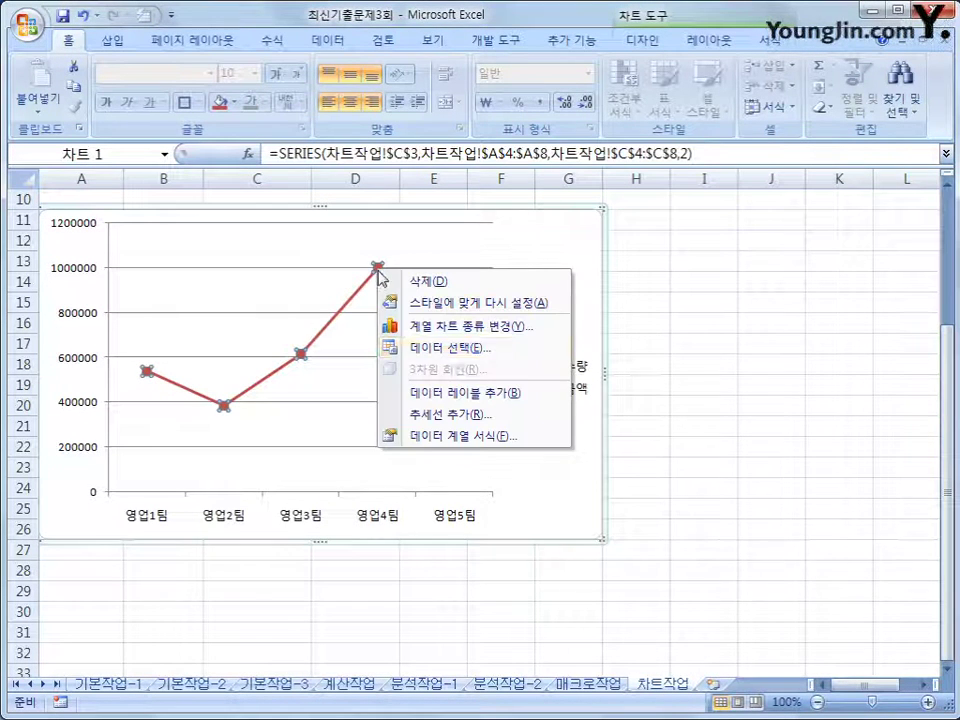
click(471, 437)
click(421, 220)
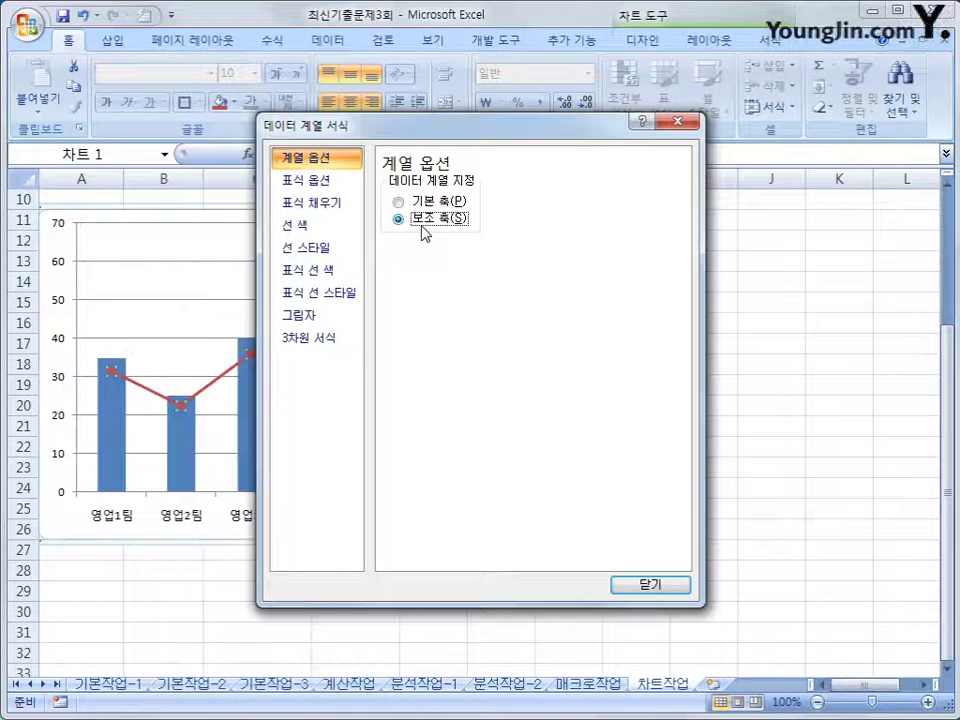
click(622, 582)
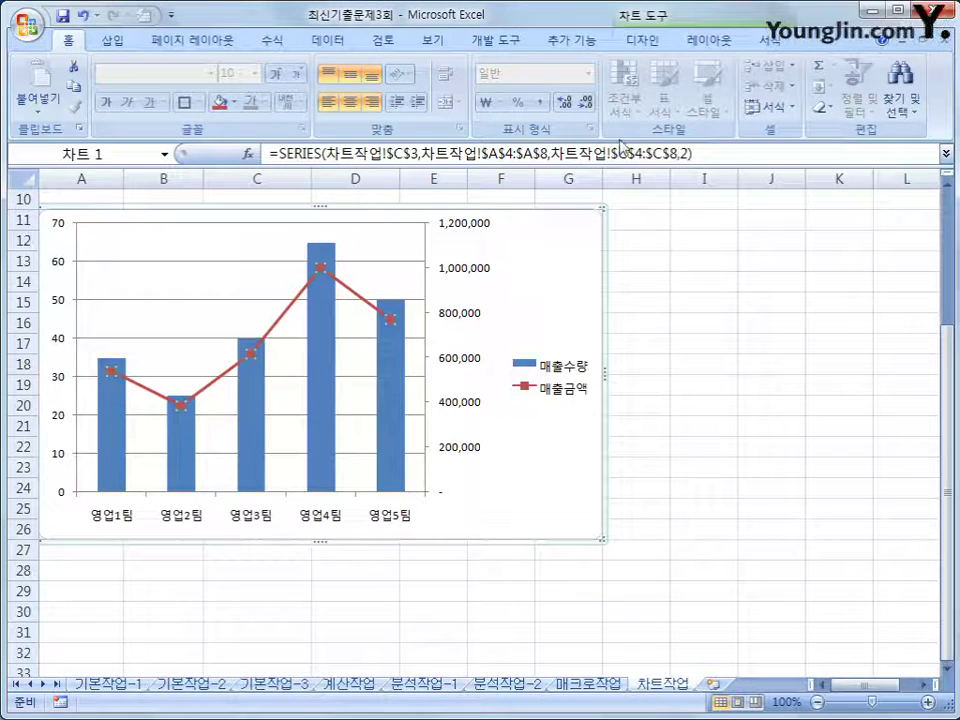
Step: Place the chart legend below the plot (아래쪽에 범례 표시)
click(704, 42)
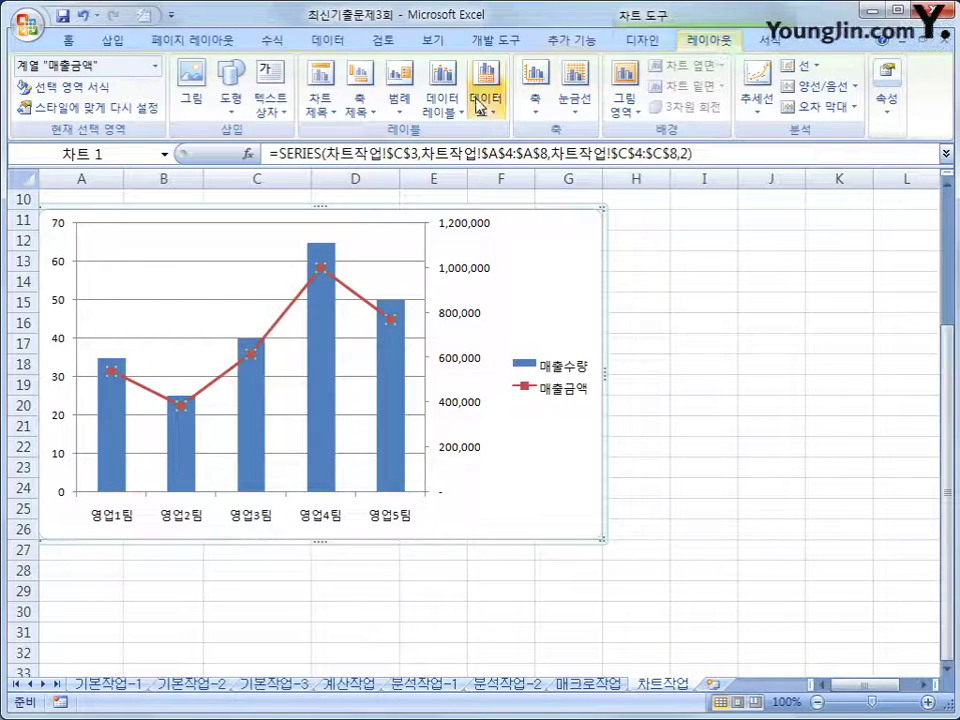
click(405, 104)
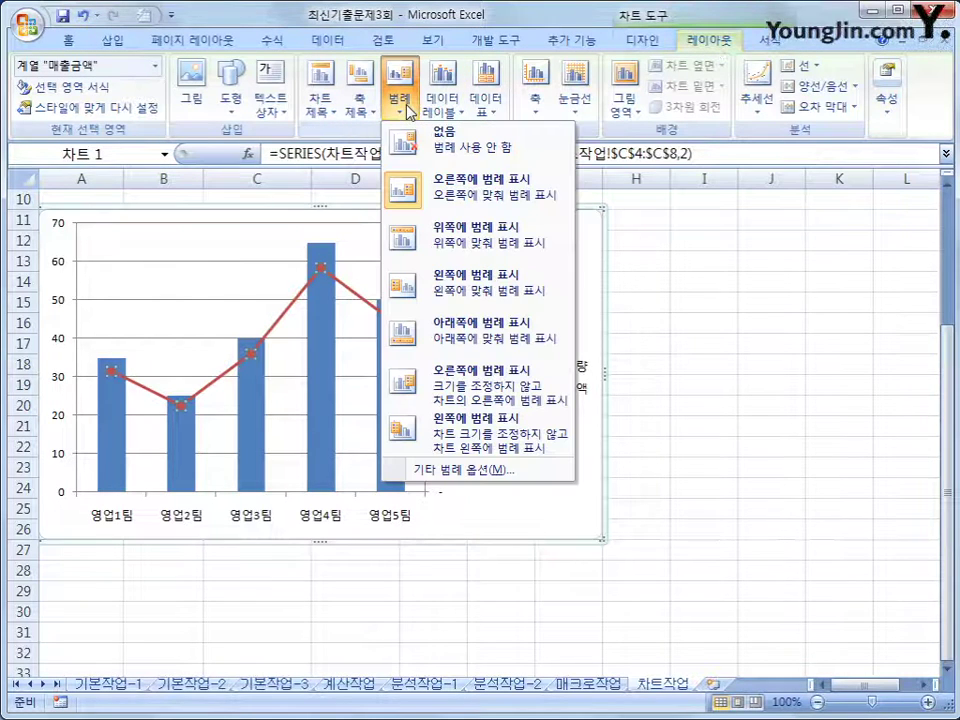
click(446, 338)
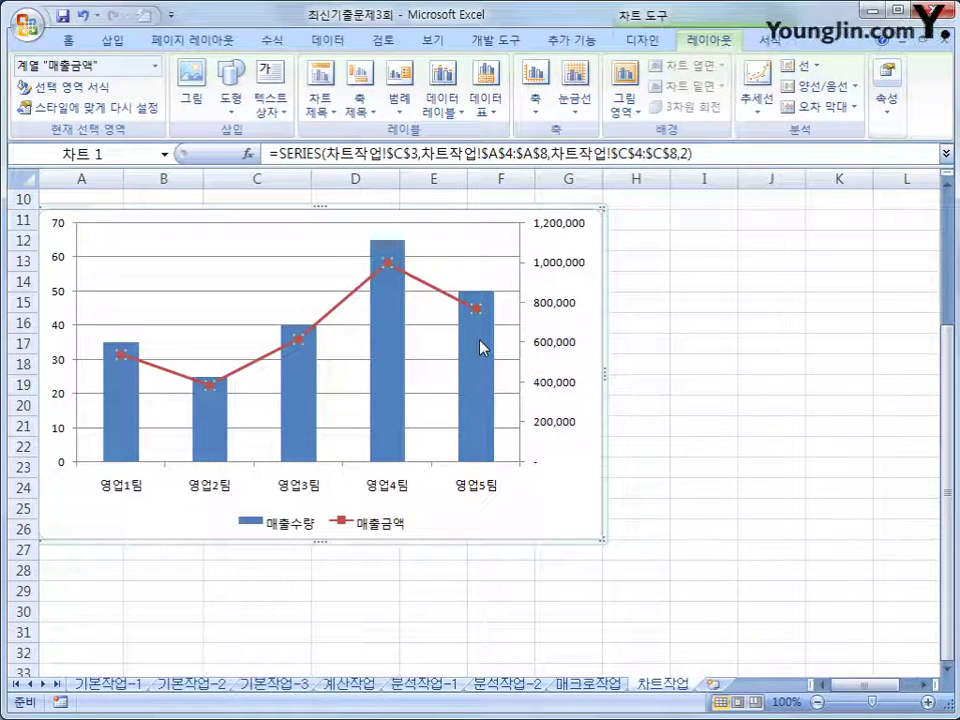
Step: Format the legend text as 굴림체, size 12, bold and italic
click(378, 527)
right_click(378, 530)
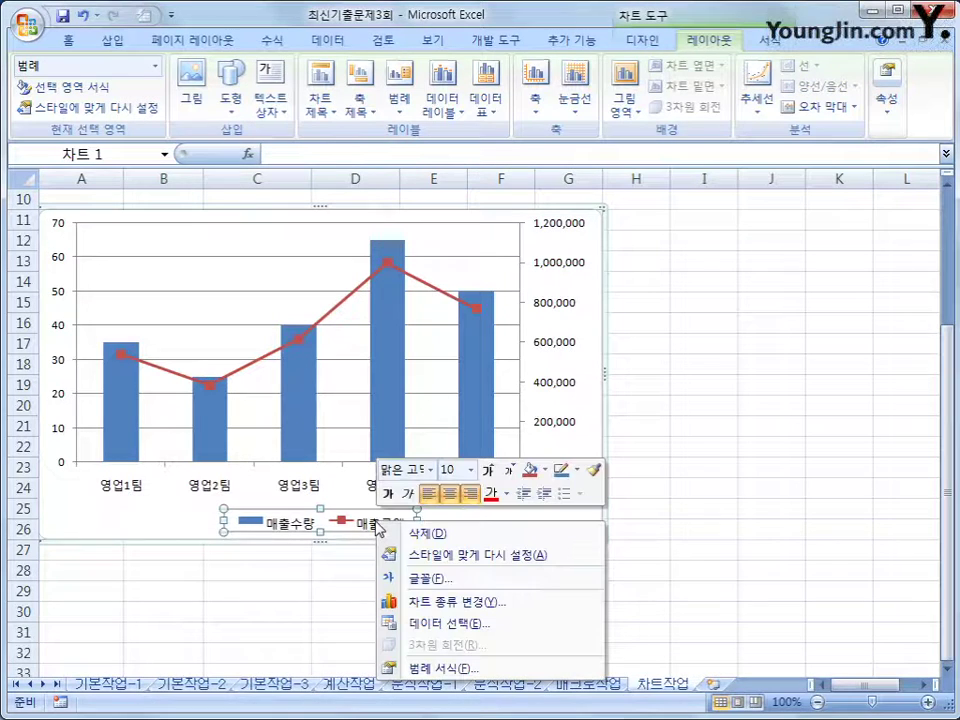
click(431, 470)
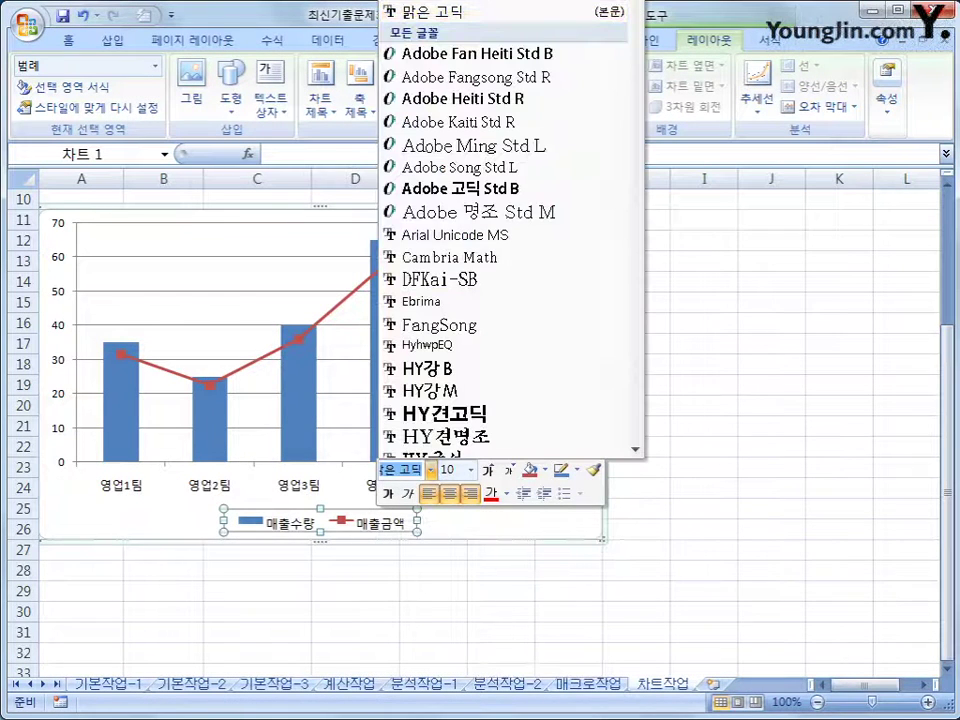
scroll(476, 337, down, 5)
drag(638, 3, 642, 54)
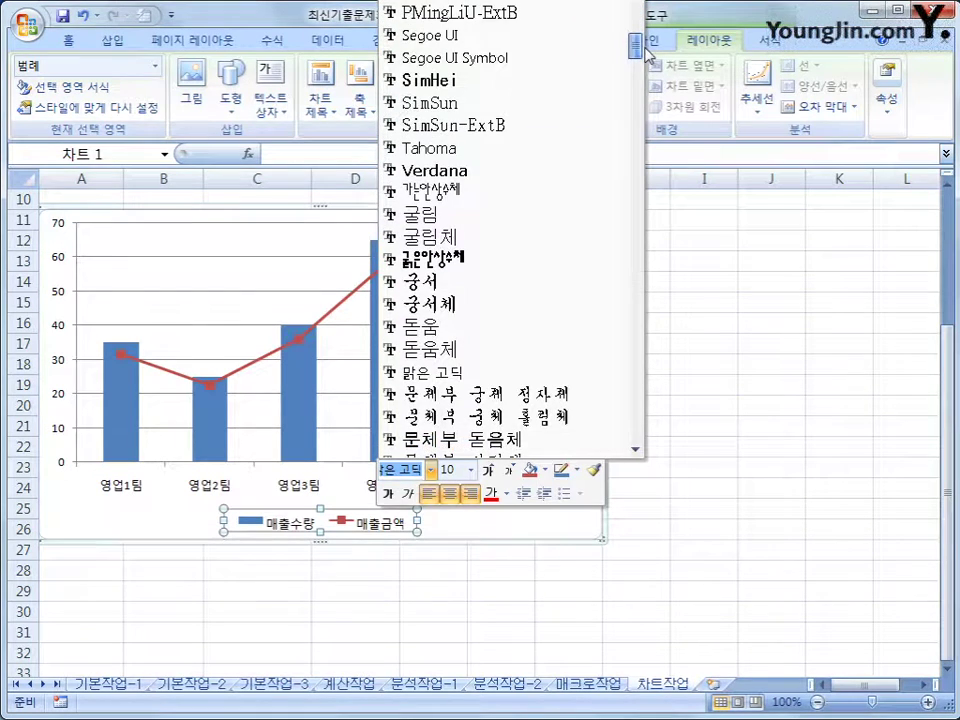
click(515, 238)
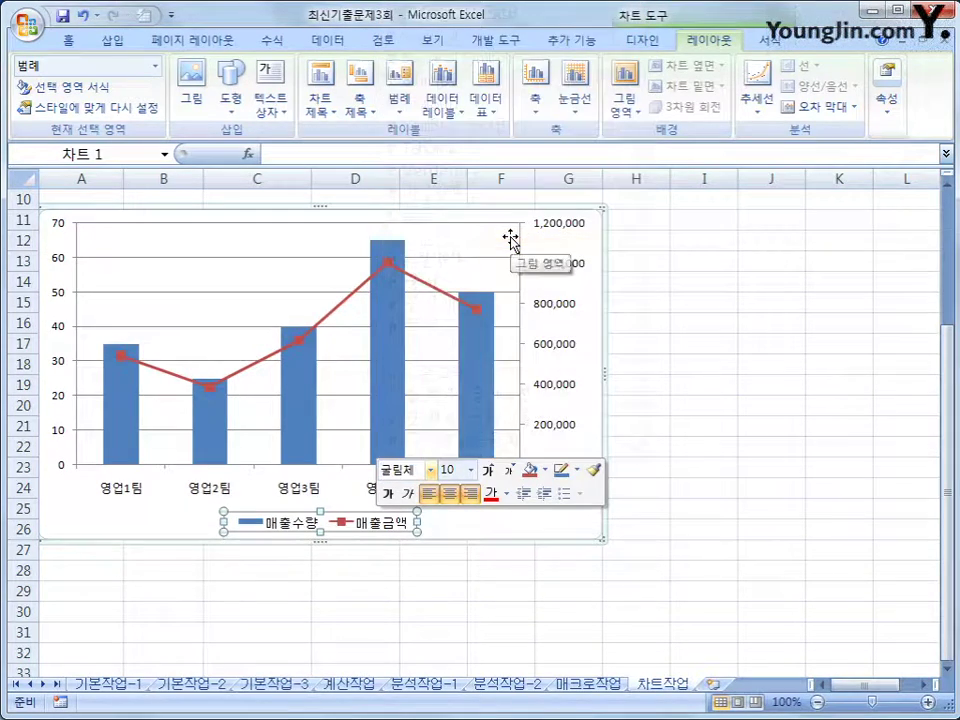
click(488, 472)
click(488, 473)
click(488, 472)
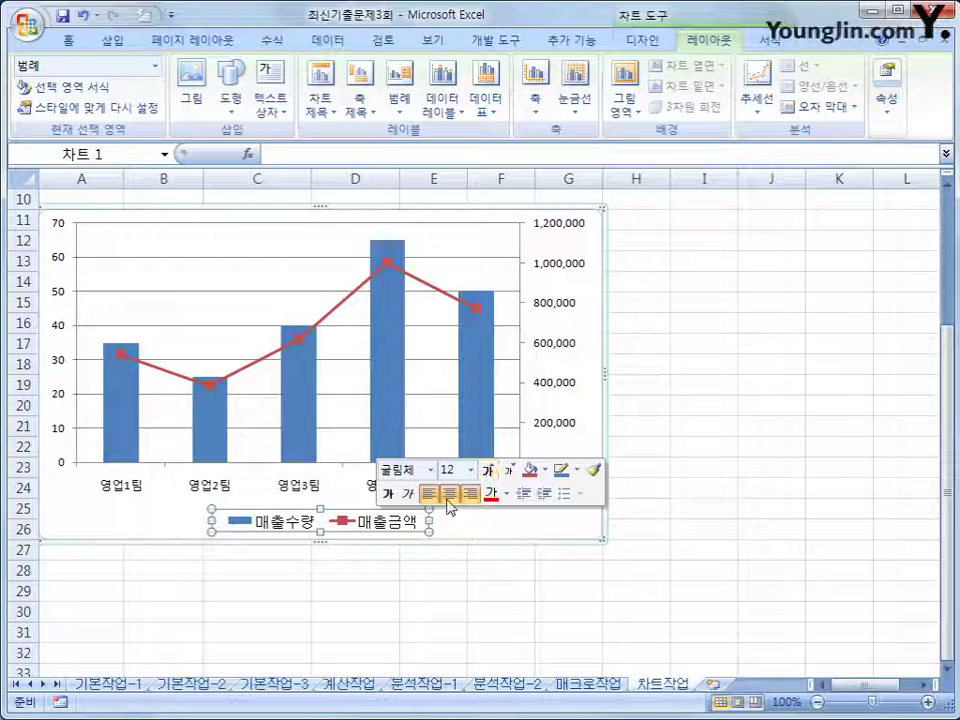
click(388, 494)
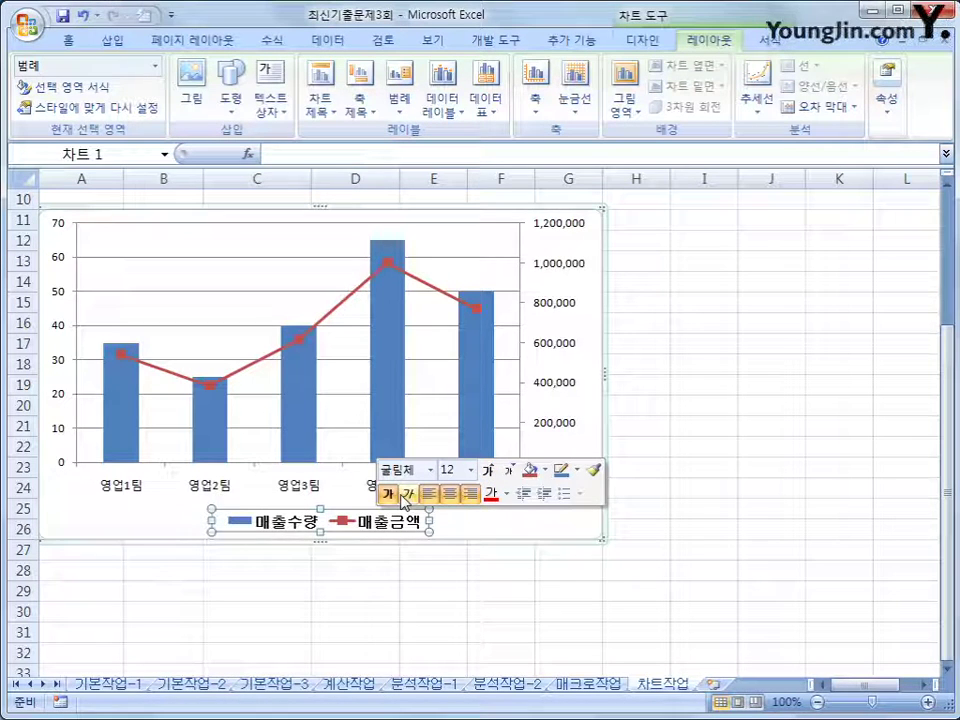
key(ctrl+i)
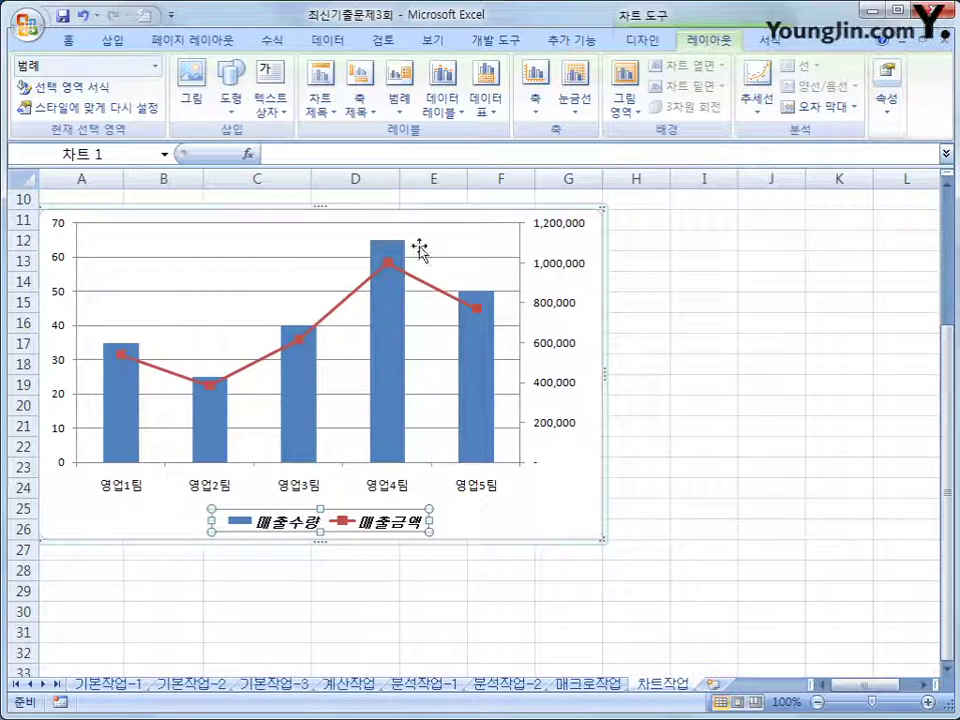
Step: Add a data label to the right of only the 영업4팀 point of the 매출금액 series
click(389, 270)
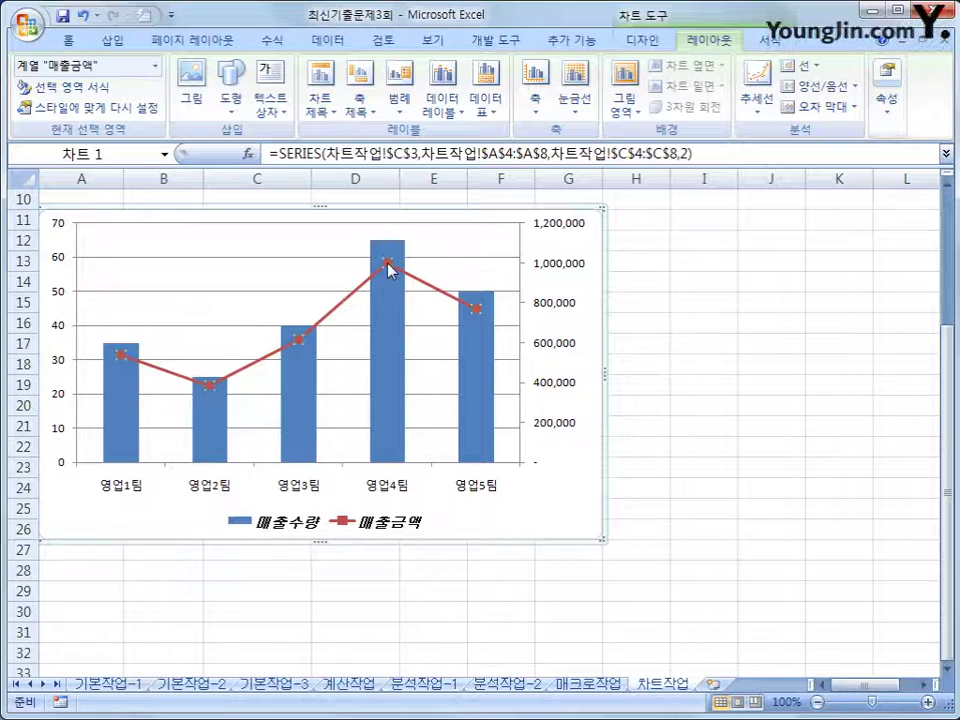
click(389, 270)
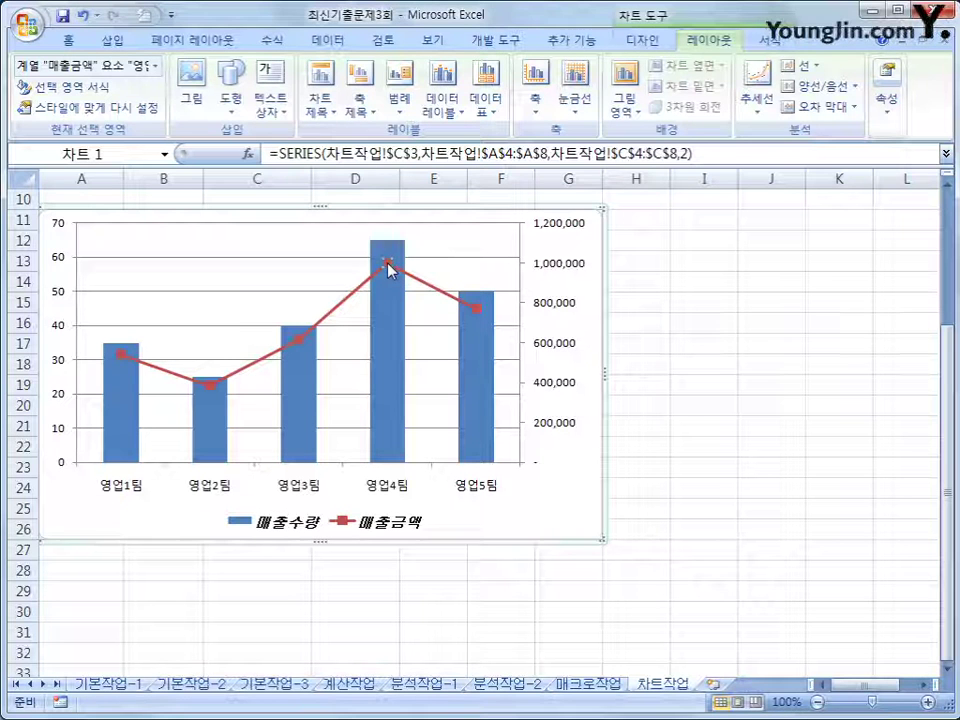
click(458, 103)
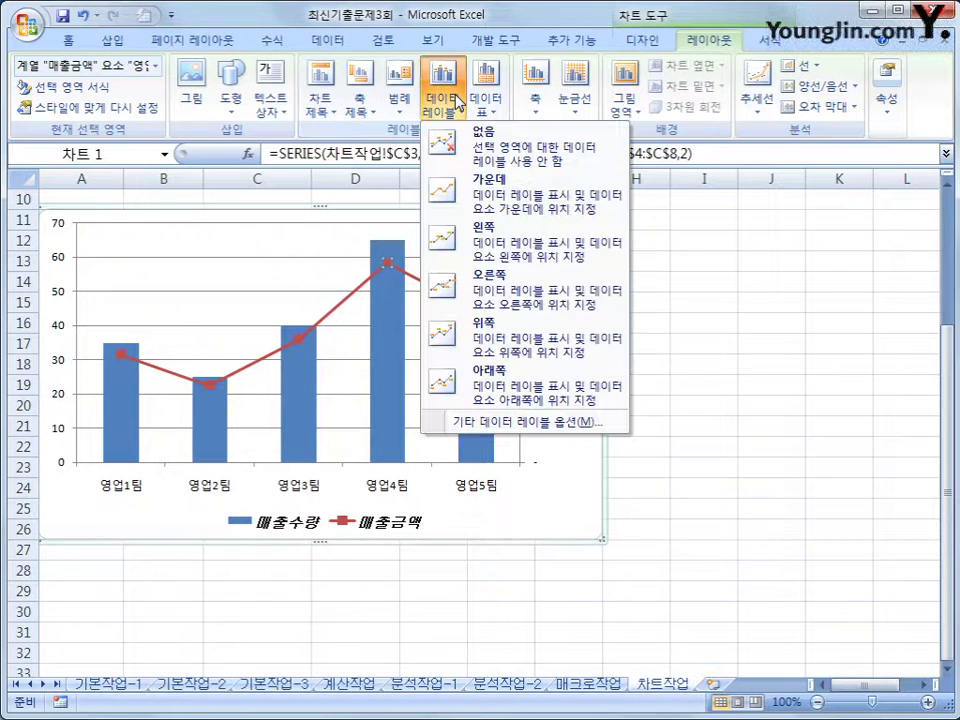
click(476, 288)
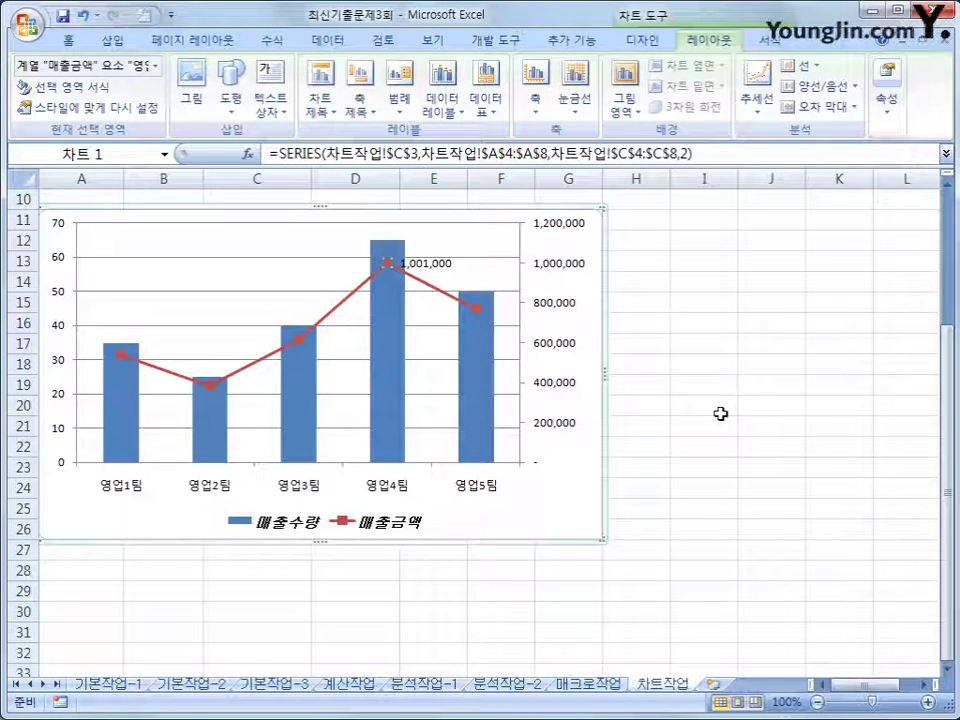
Step: Give the chart area border rounded corners (둥근 모서리) and deselect the chart
click(585, 251)
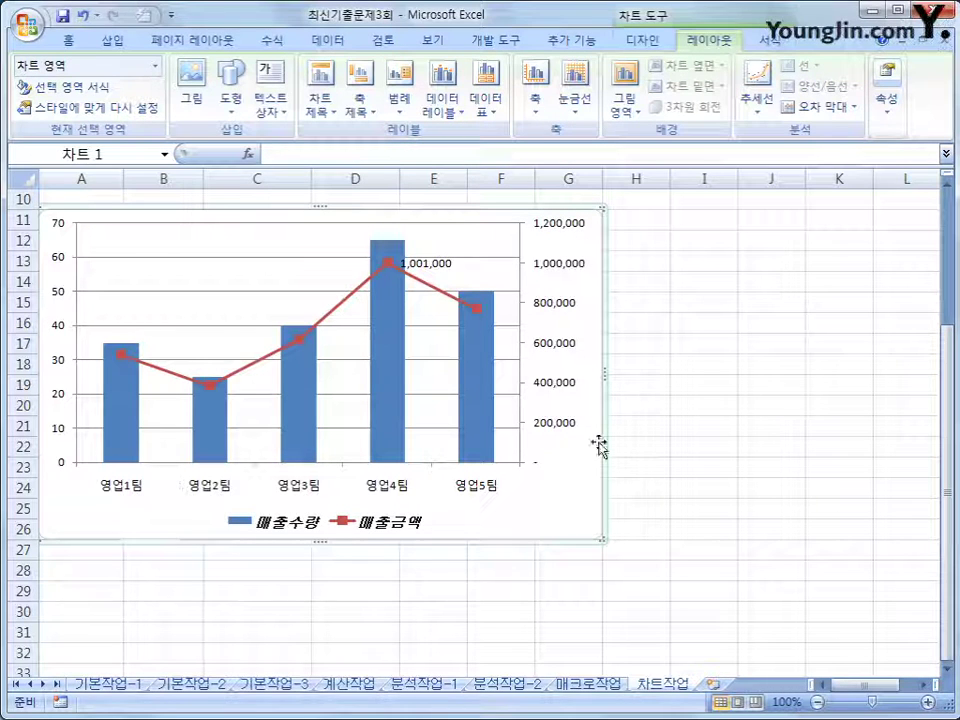
right_click(588, 410)
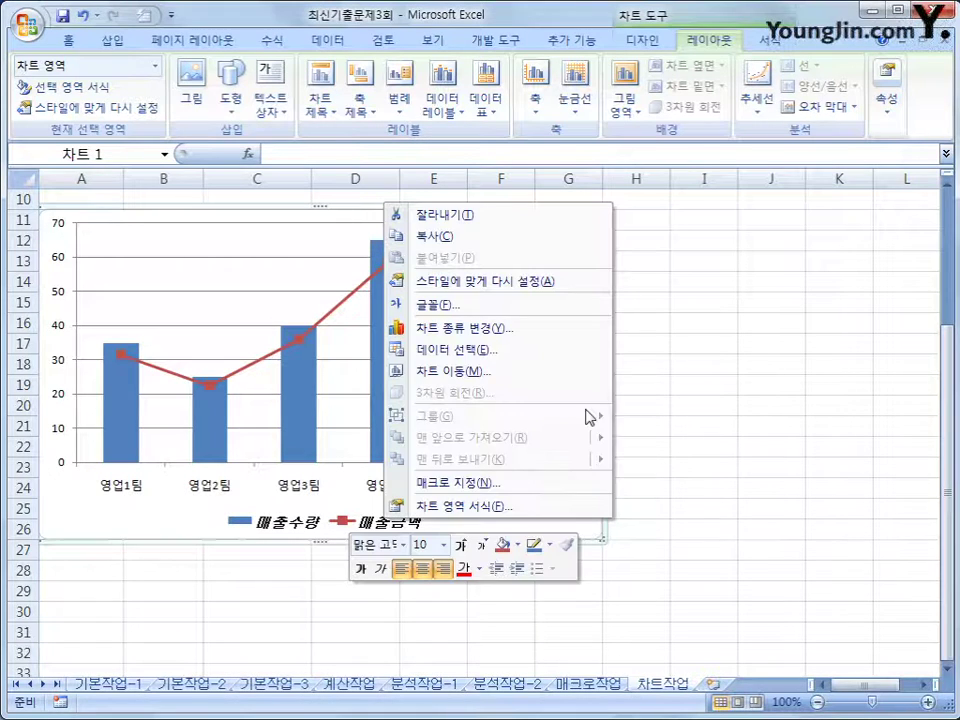
click(574, 507)
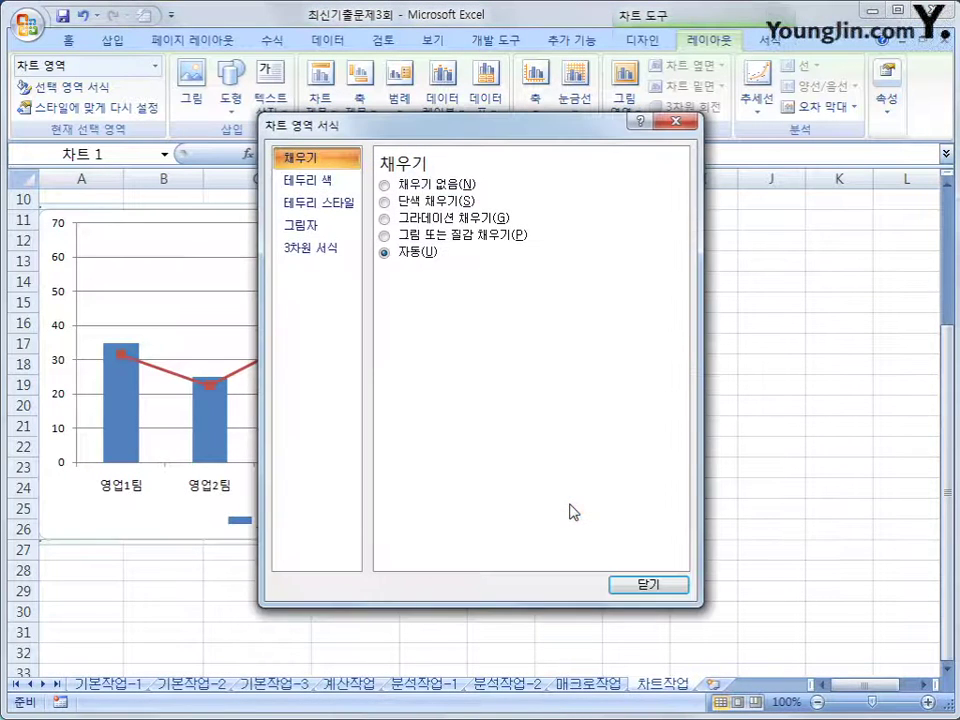
click(280, 203)
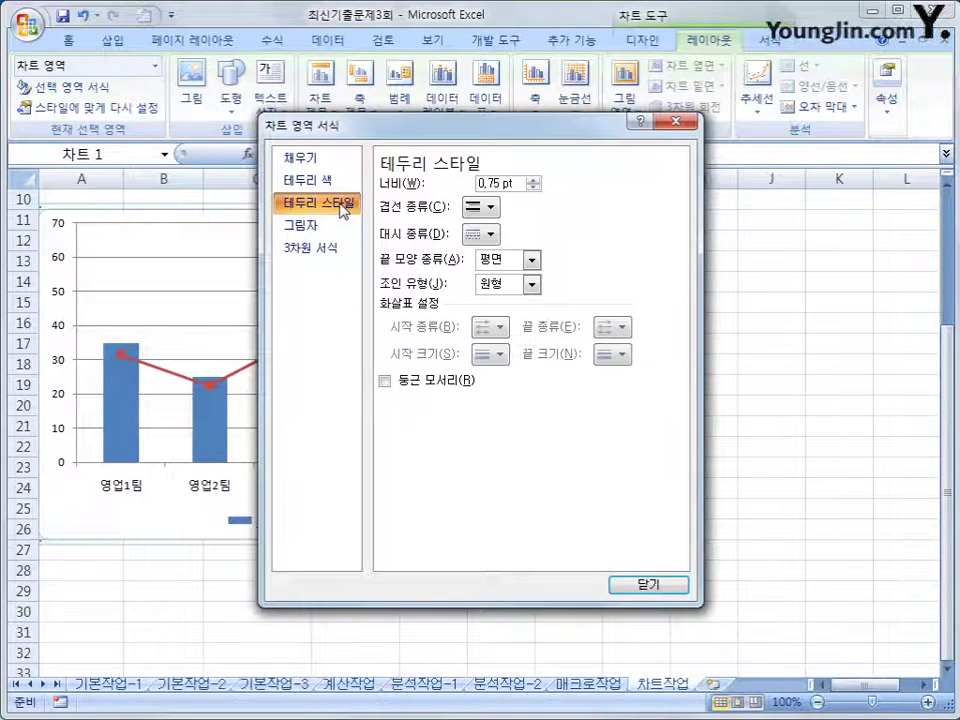
click(384, 382)
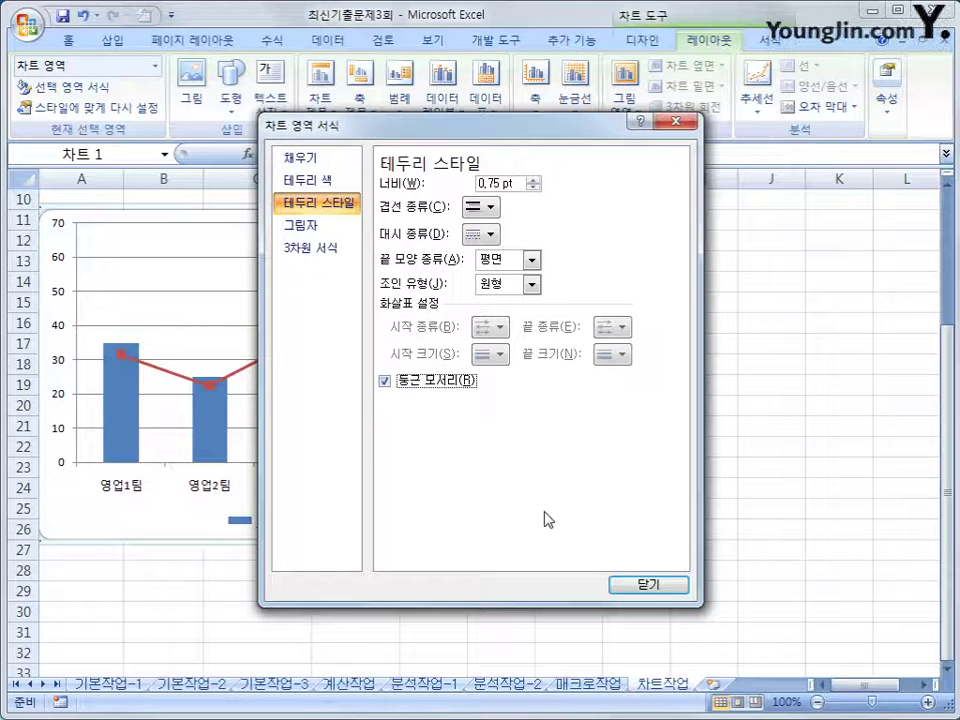
click(621, 582)
click(741, 580)
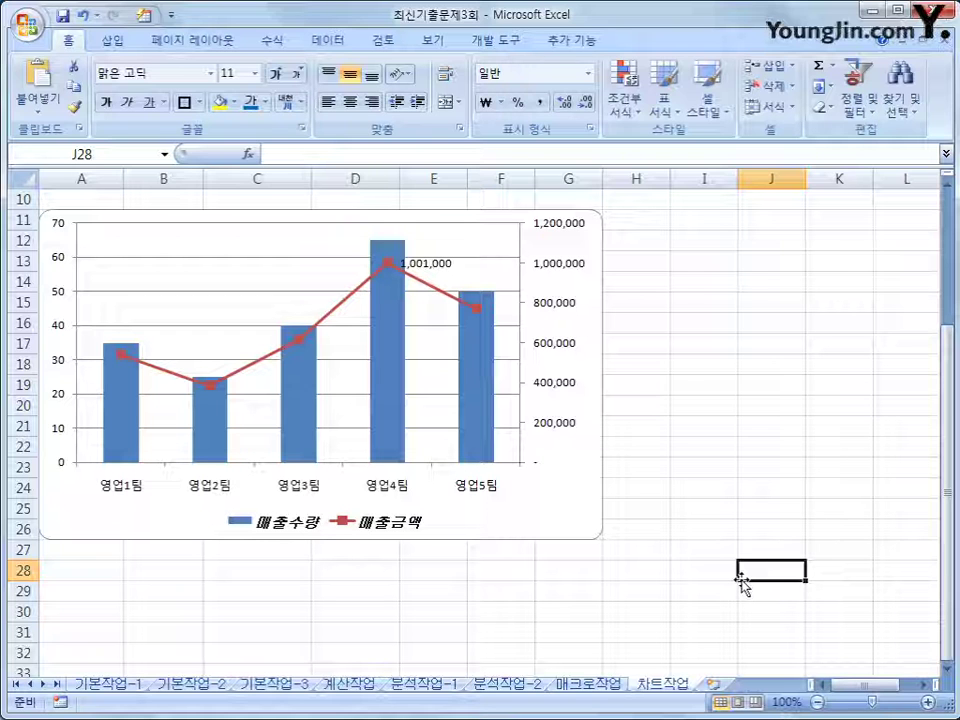
scroll(741, 583, up, 3)
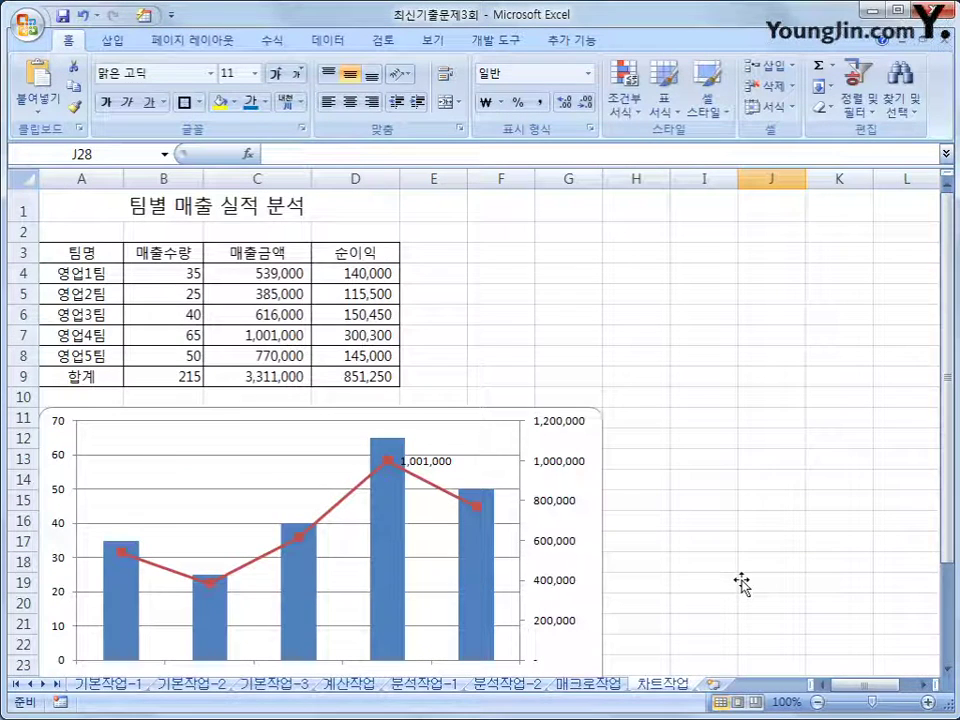